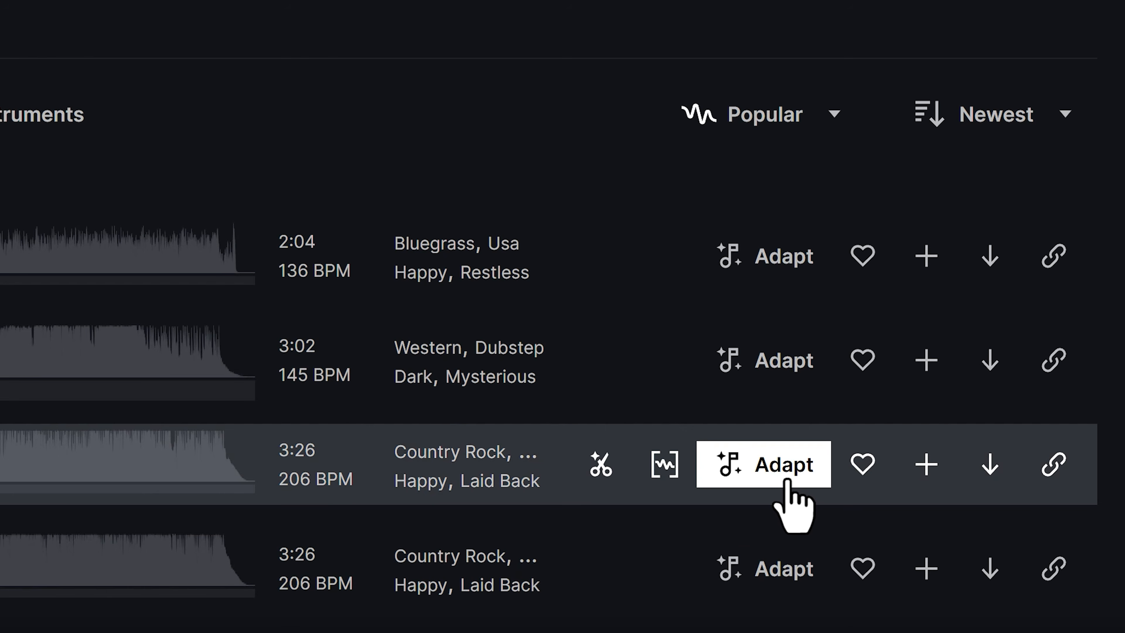
- Open the 3:26 Country Rock track for adaptation and enable Loop in its length options
{"action": "left_click", "coordinate": [788, 482]}
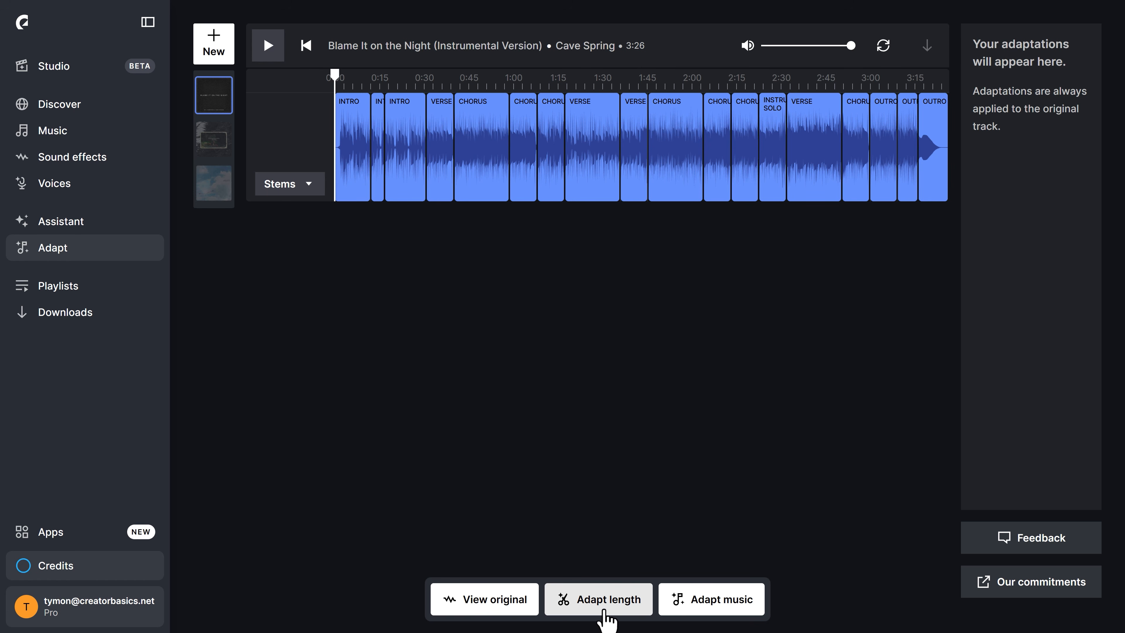
{"action": "left_click", "coordinate": [607, 616]}
{"action": "left_click", "coordinate": [628, 556]}
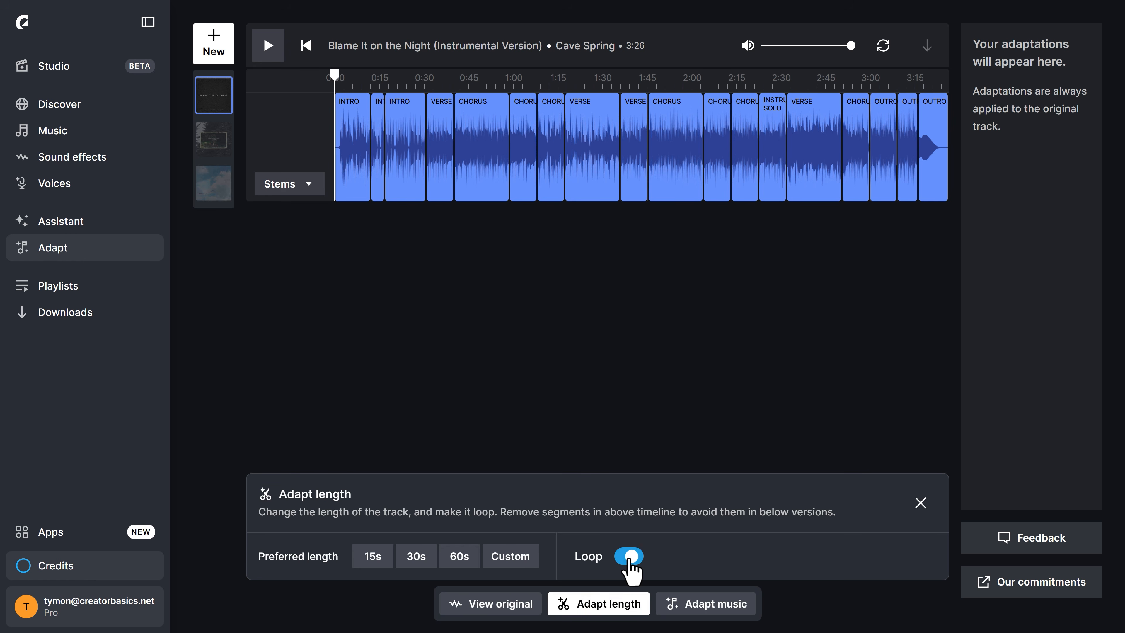
- Submit a music adaptation of the track with the prompt "Make the chorus of this song hit hard"
{"action": "left_click", "coordinate": [706, 604]}
{"action": "left_click", "coordinate": [445, 469]}
{"action": "type", "text": "M"}
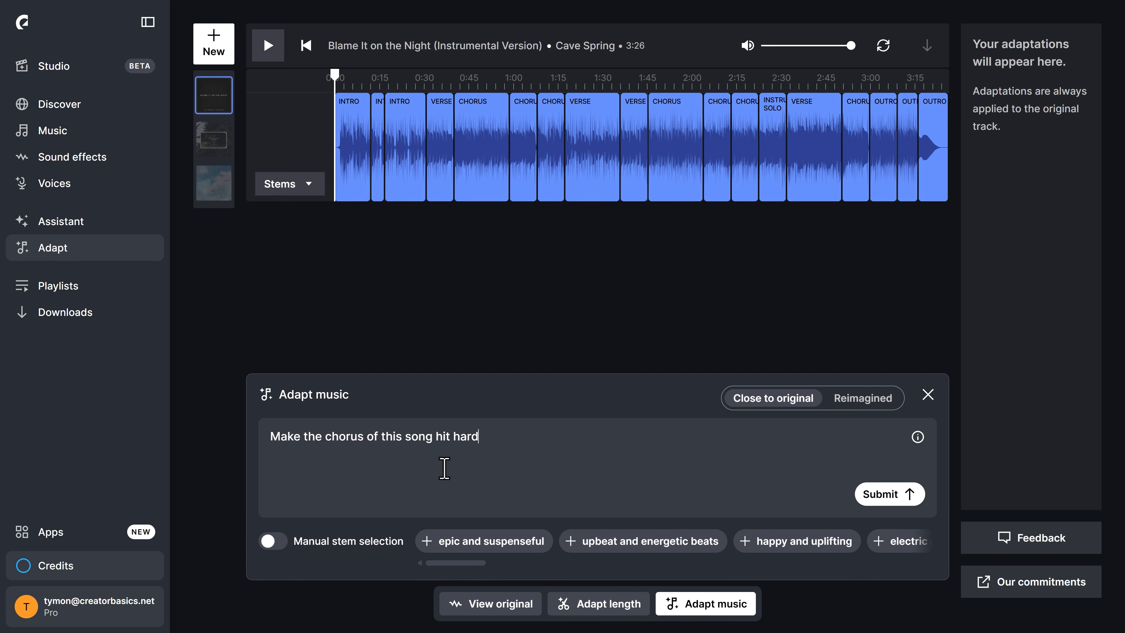
{"action": "left_click", "coordinate": [875, 494]}
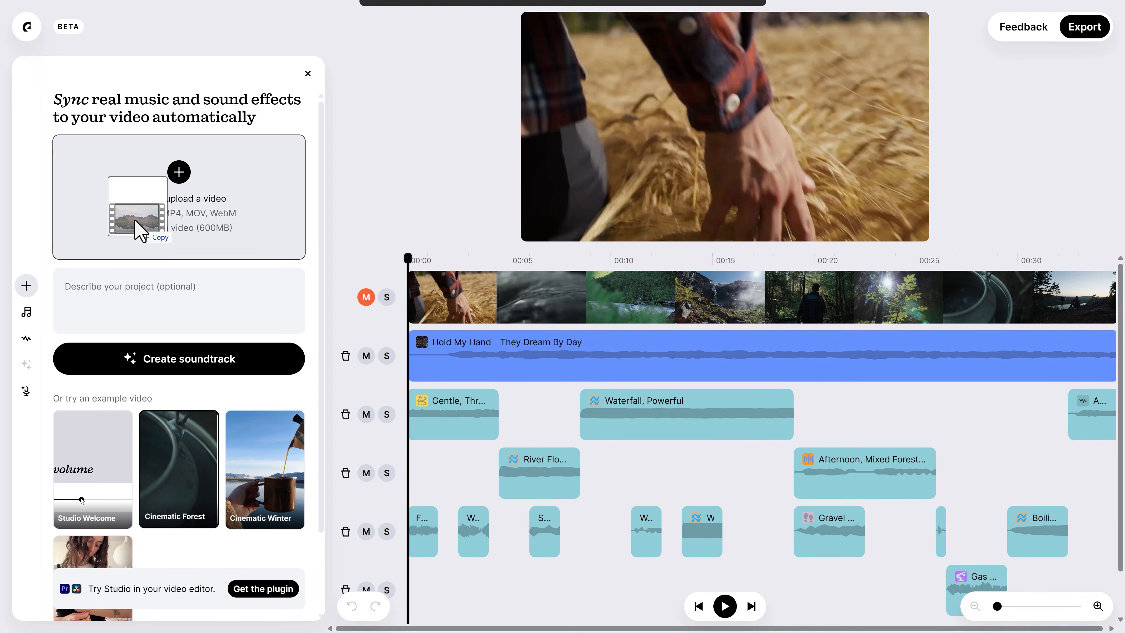
- In Epidemic Sound Studio, upload a video file for automatic soundtrack creation and play back the soundtrack timeline
{"action": "left_click_drag", "start_coordinate": [151, 226], "coordinate": [146, 220]}
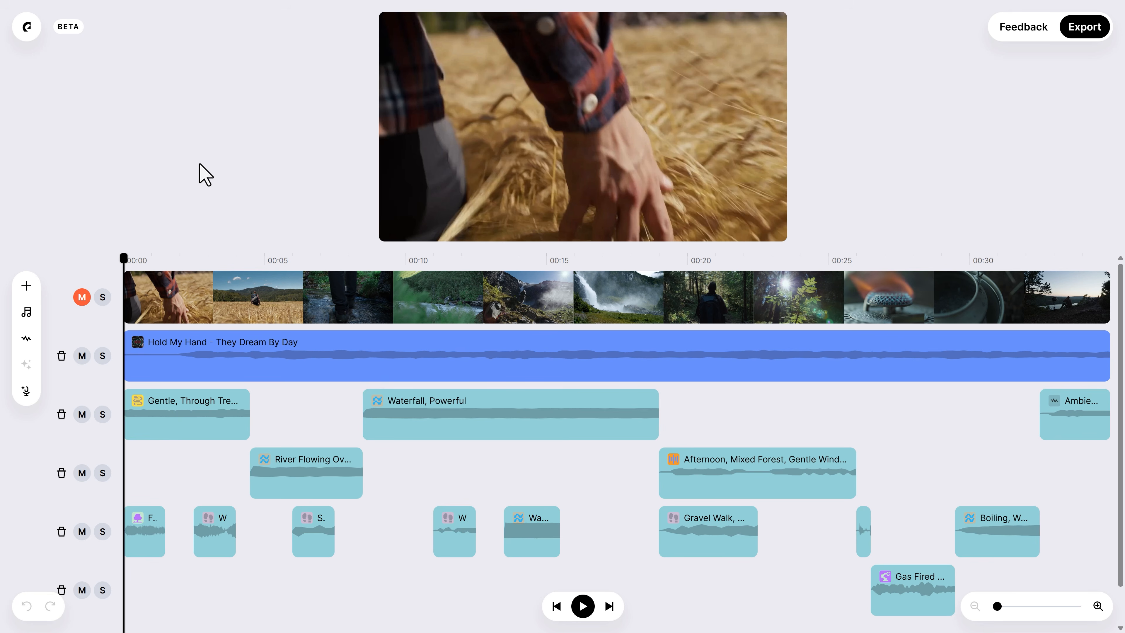
{"action": "key", "text": "space"}
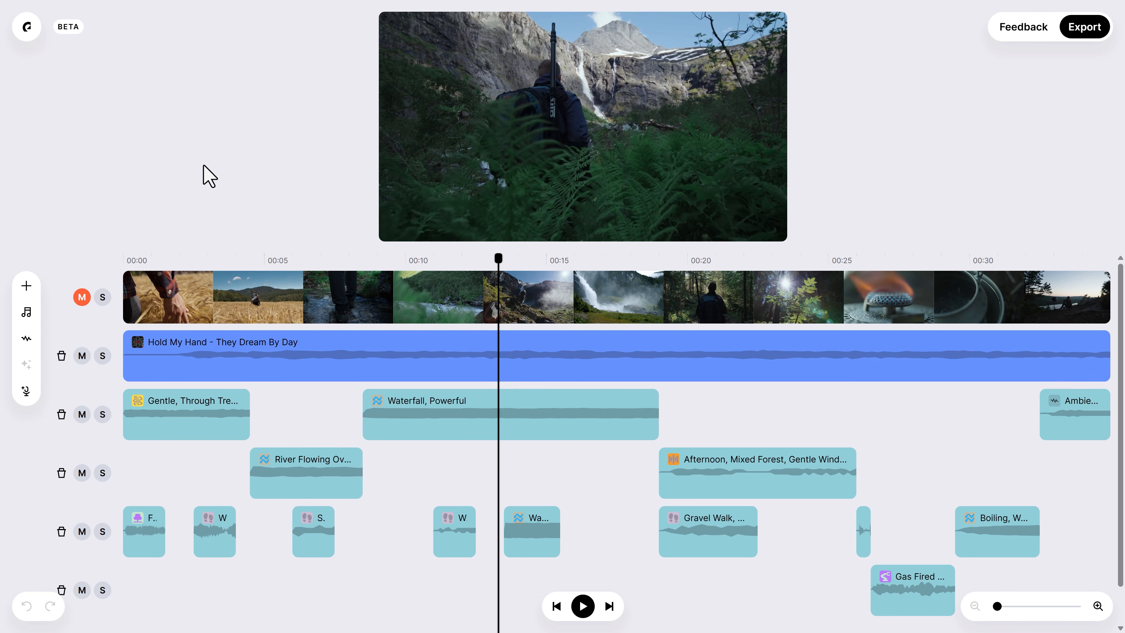
- Add a fade-in to the start of the "Hold My Hand" music clip
{"action": "mouse_move", "coordinate": [367, 341]}
{"action": "left_mouse_down"}
{"action": "mouse_move", "coordinate": [364, 397]}
{"action": "mouse_move", "coordinate": [372, 334]}
{"action": "left_mouse_up"}
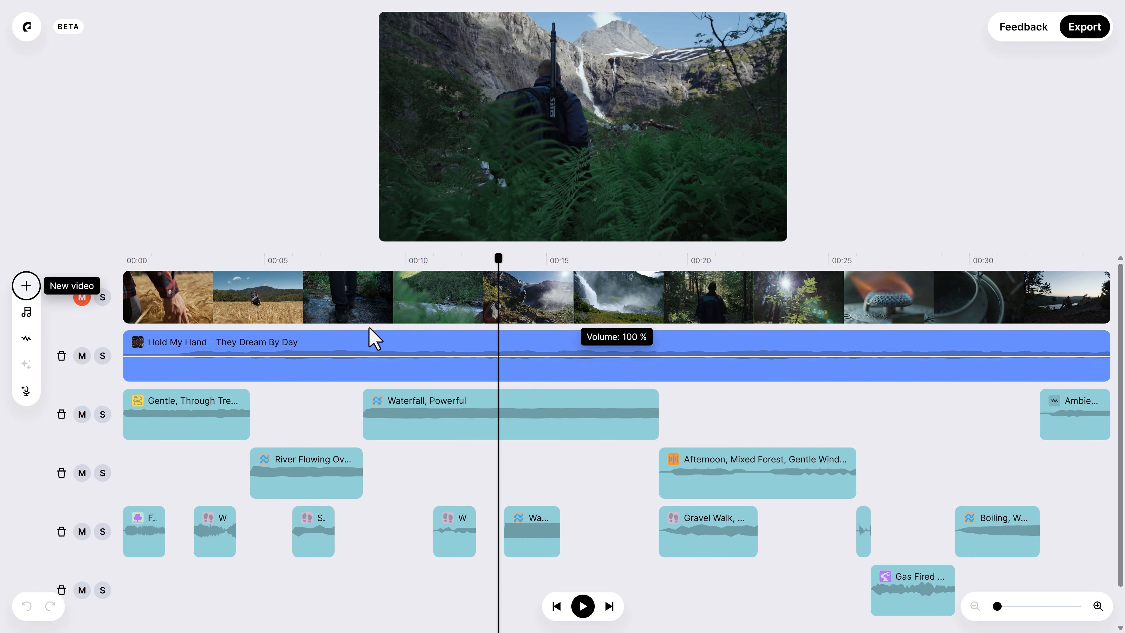
{"action": "left_click_drag", "start_coordinate": [133, 339], "coordinate": [229, 360]}
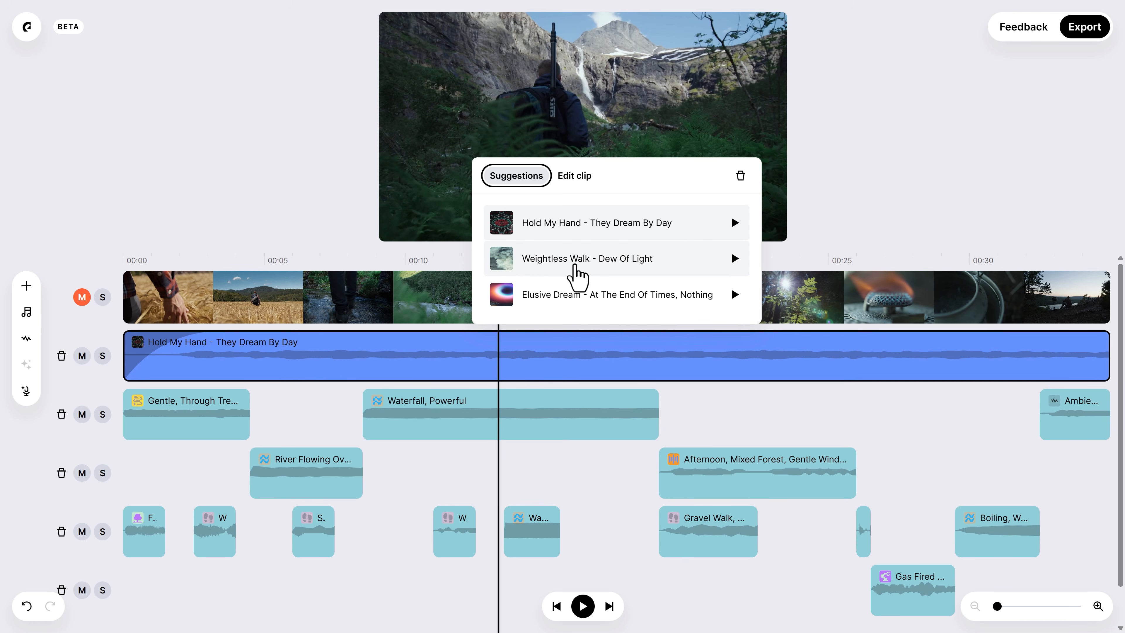
- Check the suggested tracks for the music clip, close the suggestions and mute the music track
{"action": "left_click", "coordinate": [595, 221]}
{"action": "left_click", "coordinate": [314, 229]}
{"action": "left_click", "coordinate": [82, 355]}
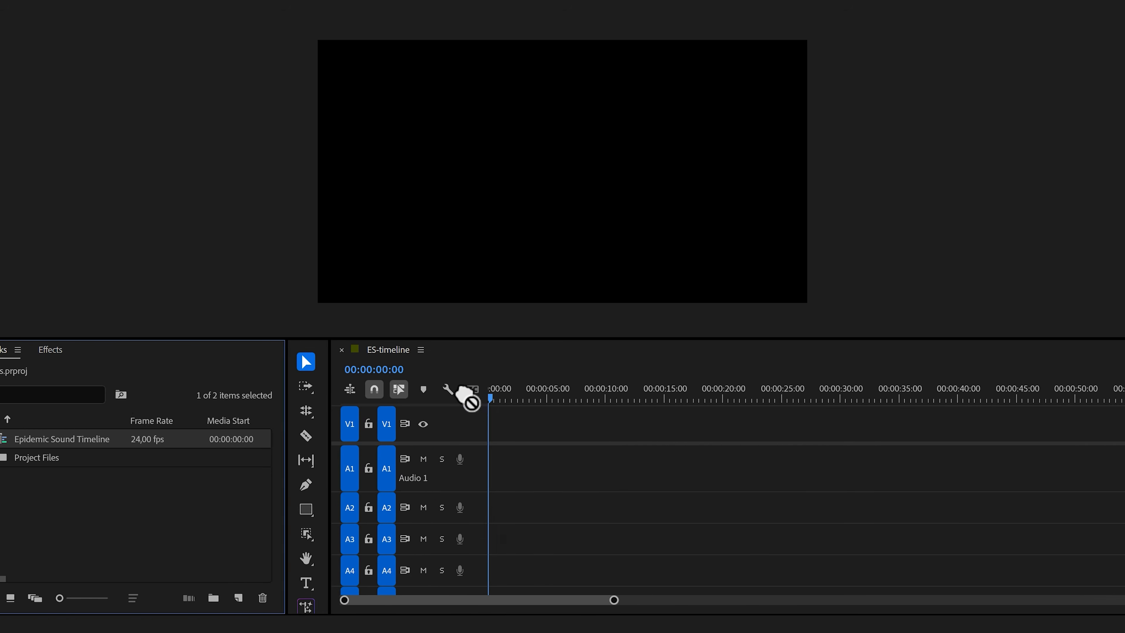
- In Premiere Pro, place the Epidemic Sound Timeline item from the project into the ES-timeline sequence
{"action": "left_click_drag", "start_coordinate": [458, 384], "coordinate": [459, 434]}
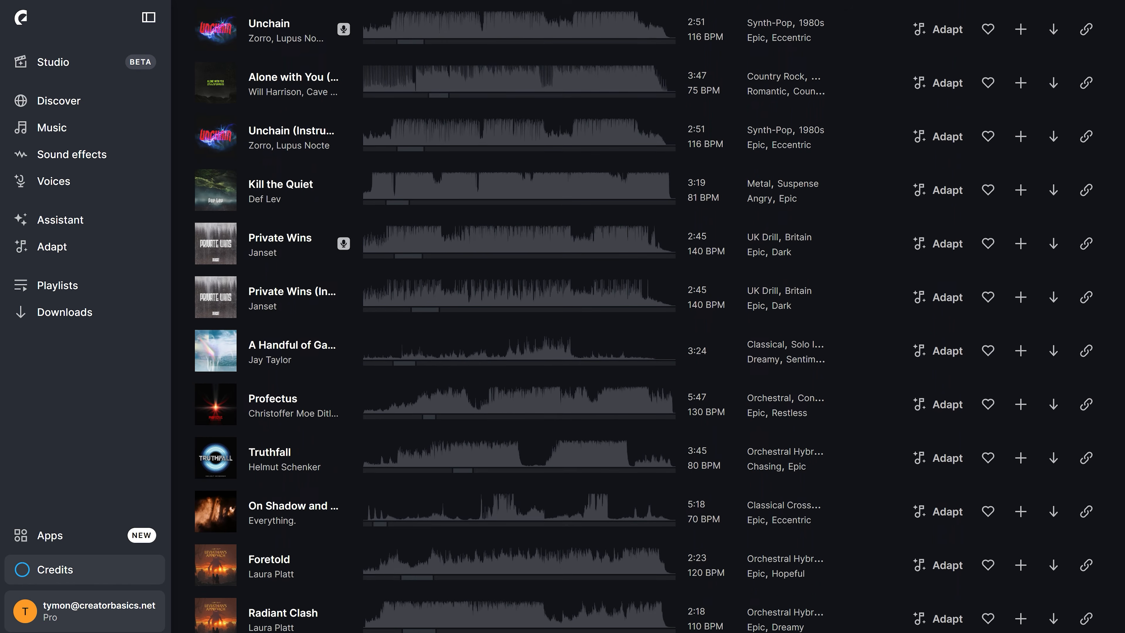
{"action": "scroll", "coordinate": [642, 317], "scroll_direction": "down", "scroll_amount": 3}
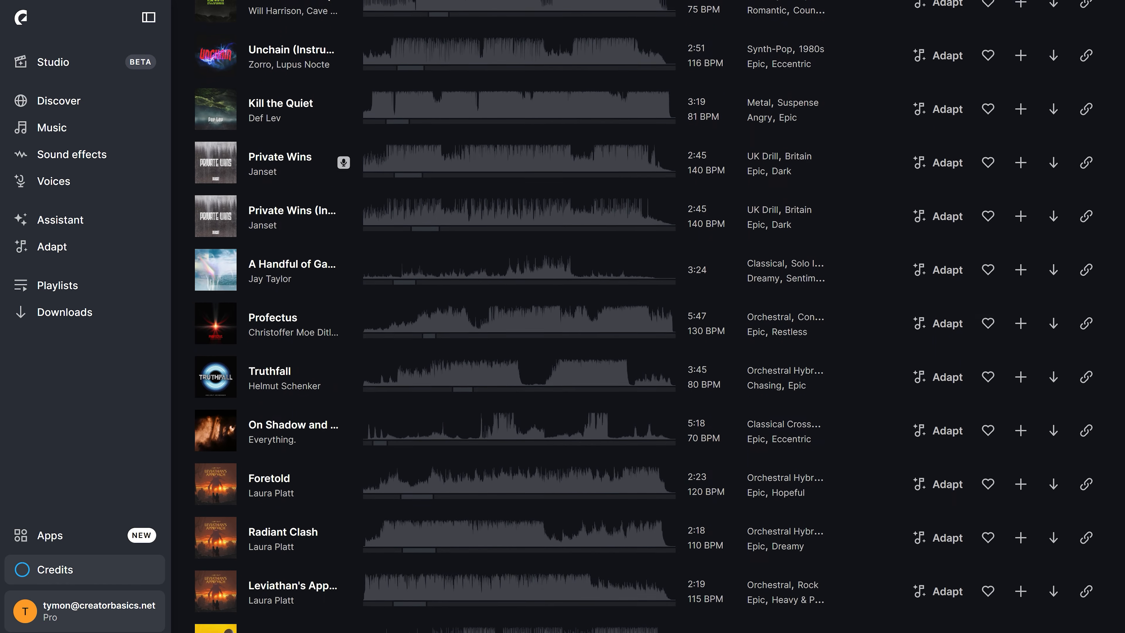
{"action": "scroll", "coordinate": [642, 317], "scroll_direction": "down", "scroll_amount": 1}
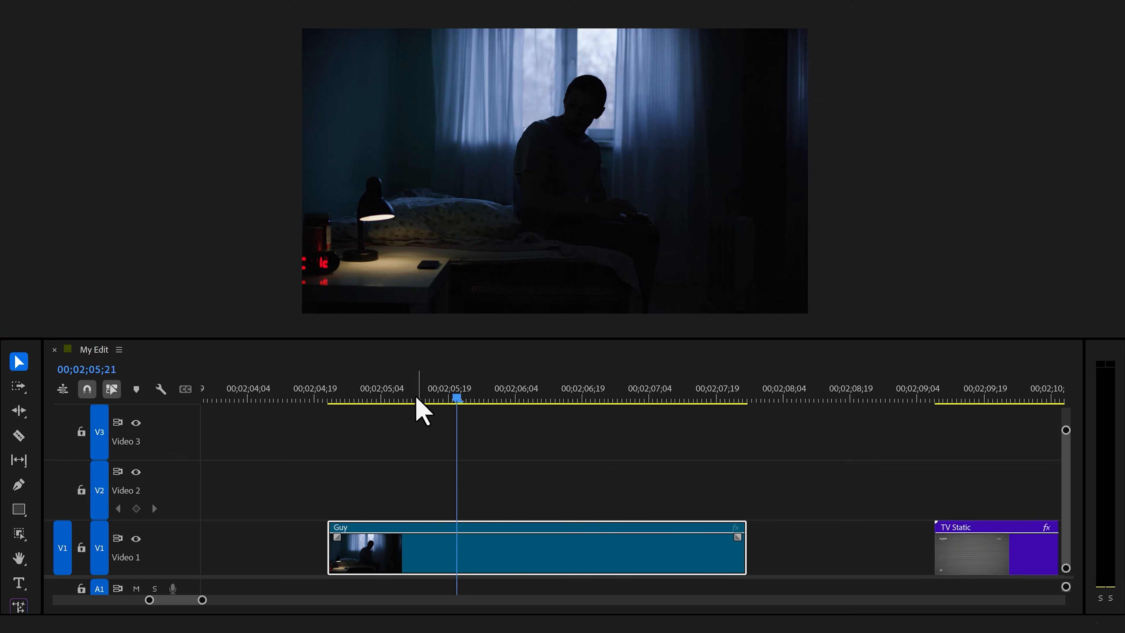
- In the Premiere Pro My Edit sequence, stack the TV Static clip above the Guy clip on Video 2 and set its blend mode to Screen
{"action": "mouse_move", "coordinate": [414, 396]}
{"action": "left_mouse_down"}
{"action": "mouse_move", "coordinate": [344, 398]}
{"action": "mouse_move", "coordinate": [680, 402]}
{"action": "mouse_move", "coordinate": [356, 399]}
{"action": "mouse_move", "coordinate": [596, 399]}
{"action": "mouse_move", "coordinate": [409, 396]}
{"action": "left_mouse_up"}
{"action": "left_click_drag", "start_coordinate": [965, 560], "coordinate": [357, 495]}
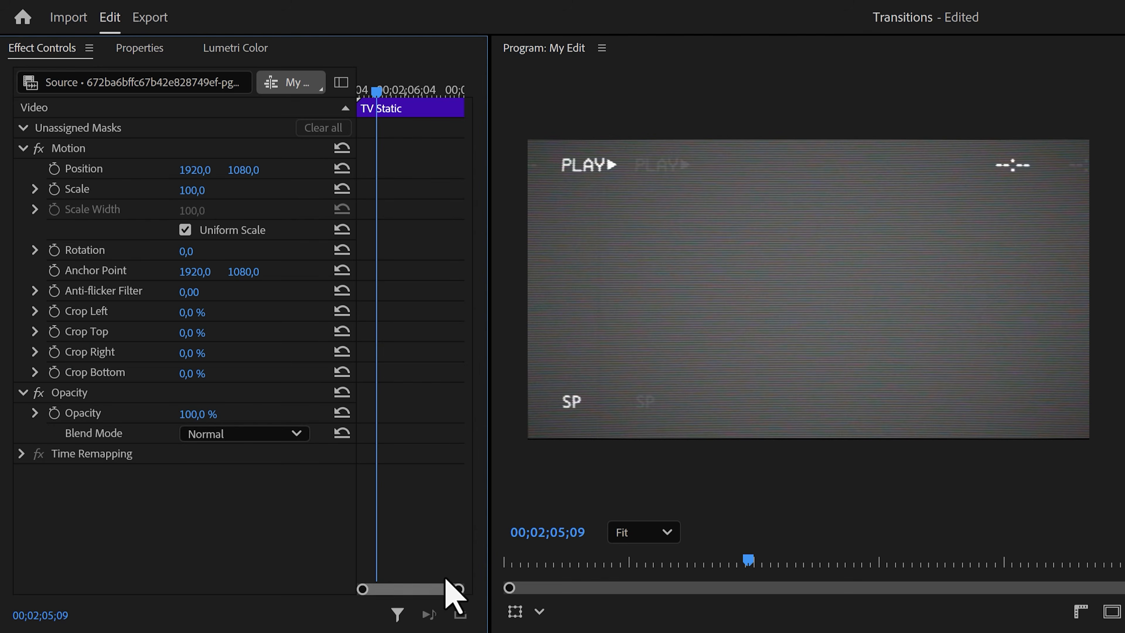
{"action": "left_click", "coordinate": [287, 437]}
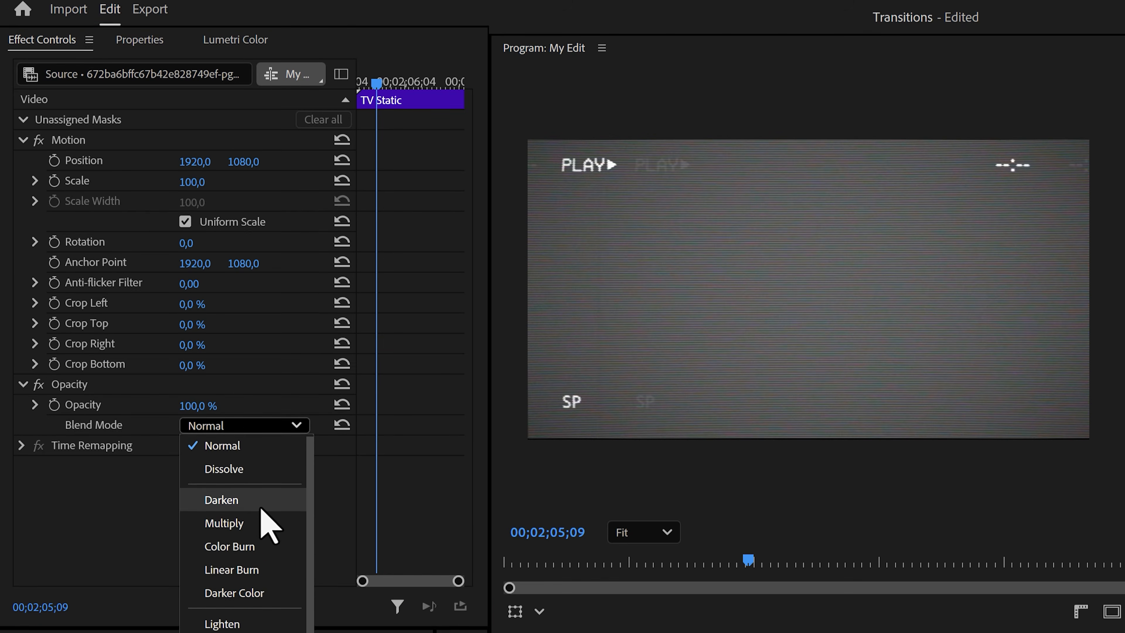
{"action": "left_click", "coordinate": [226, 391]}
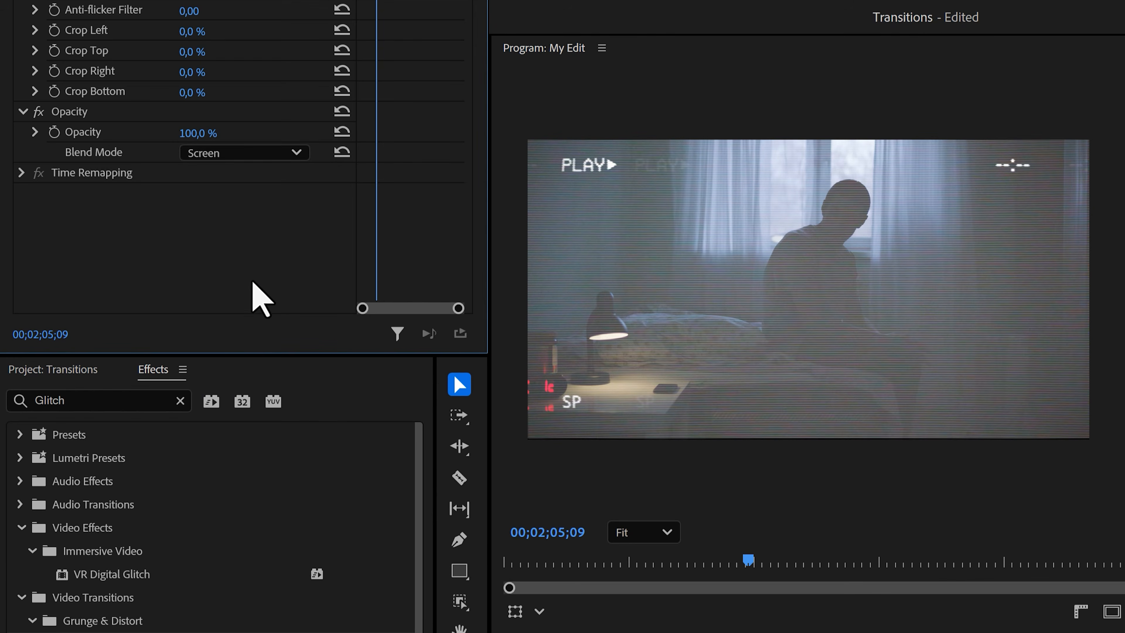
- Lower the exposure and raise the contrast of the TV Static clip with Lumetri Color
{"action": "left_click", "coordinate": [254, 49]}
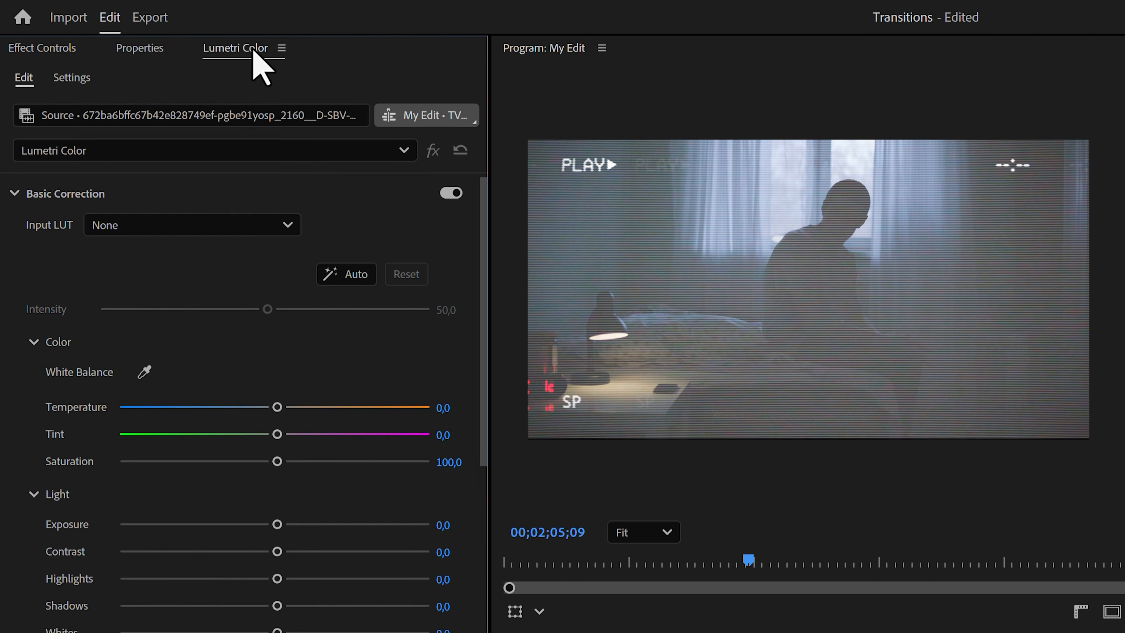
{"action": "left_click_drag", "start_coordinate": [277, 524], "coordinate": [193, 525]}
{"action": "left_click_drag", "start_coordinate": [334, 552], "coordinate": [425, 551]}
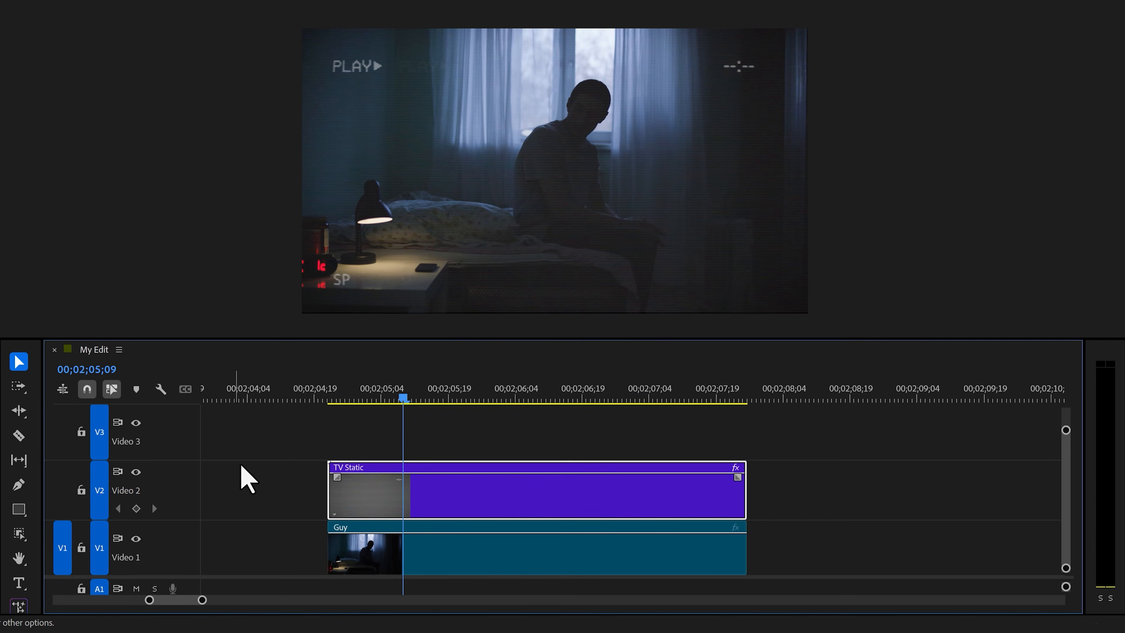
- Apply the TV Power transition to the start and end of both the Guy and TV Static clips
{"action": "left_click", "coordinate": [477, 545]}
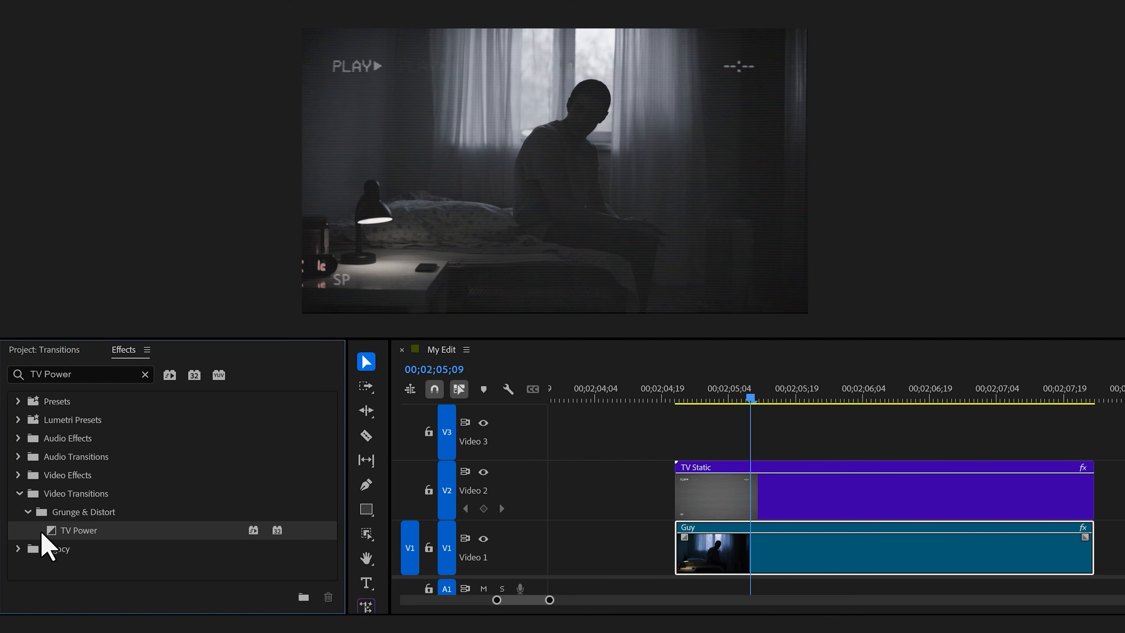
{"action": "left_click_drag", "start_coordinate": [86, 535], "coordinate": [683, 552]}
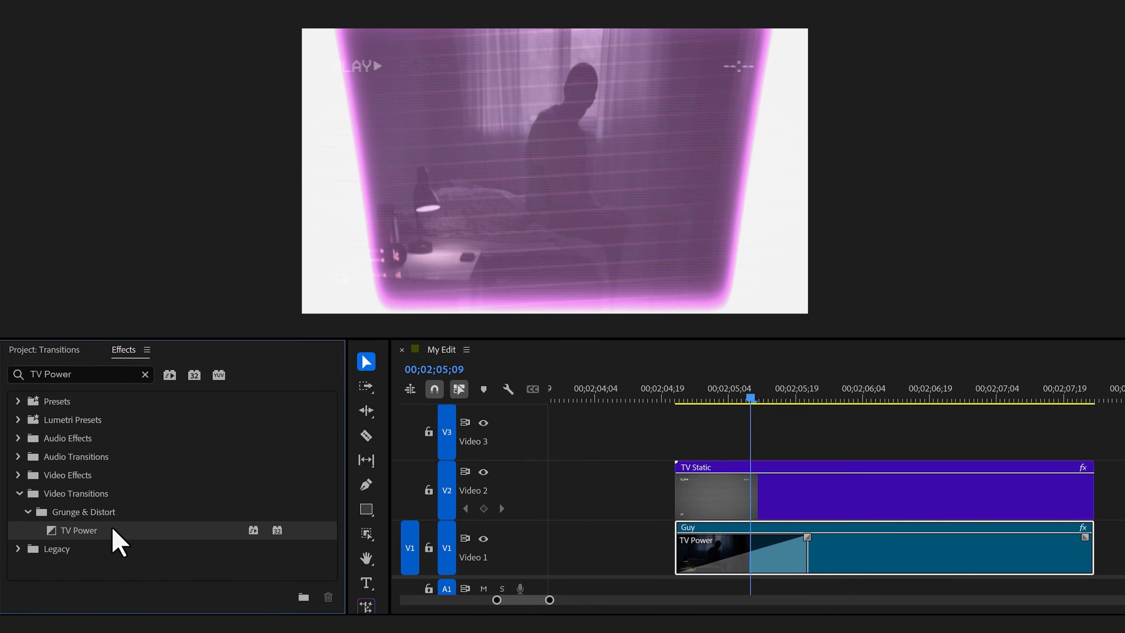
{"action": "left_click_drag", "start_coordinate": [111, 530], "coordinate": [681, 496]}
{"action": "left_click_drag", "start_coordinate": [117, 545], "coordinate": [1097, 572]}
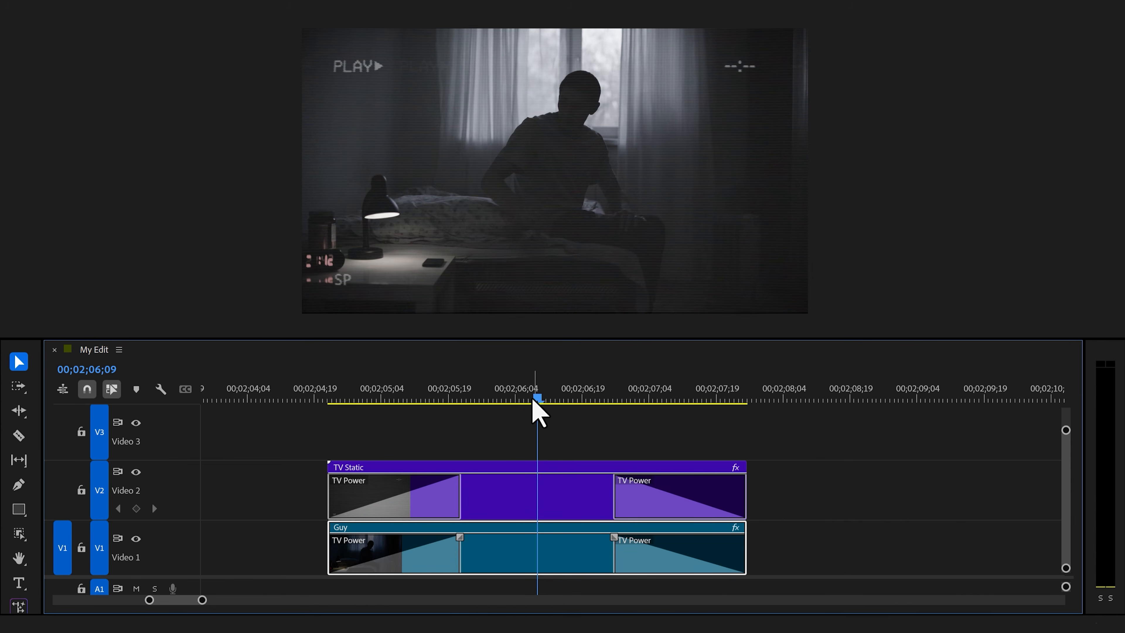
- Randomize the controls of the Guy clip's opening TV Power transition several times with Surprise Me
{"action": "left_click", "coordinate": [417, 565]}
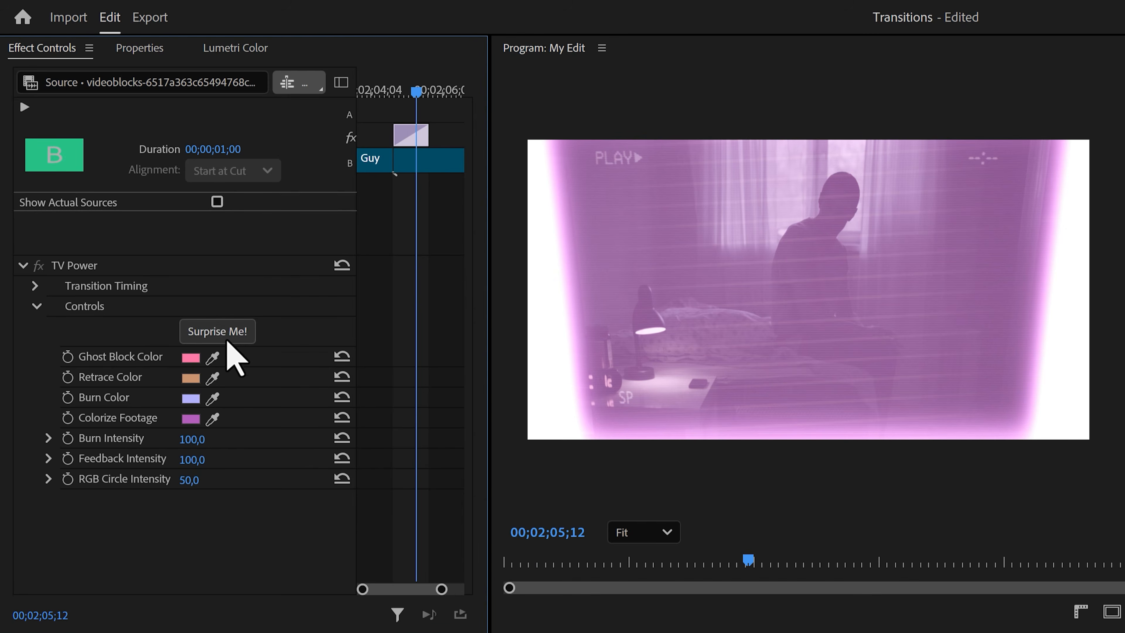
{"action": "left_click", "coordinate": [229, 333]}
{"action": "left_click", "coordinate": [227, 333]}
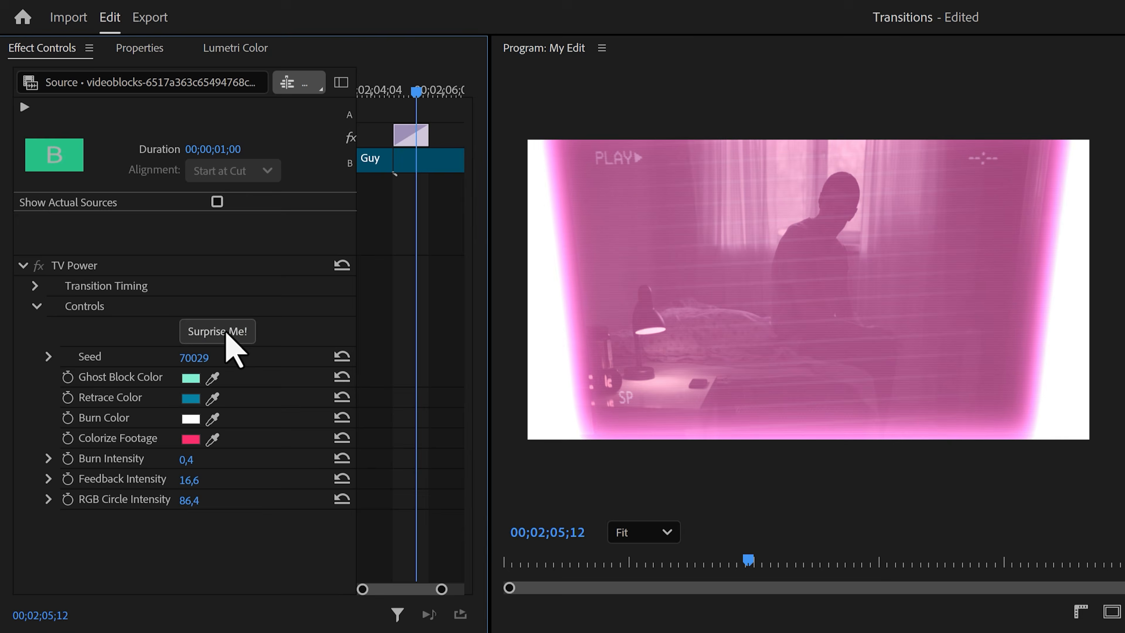
{"action": "left_click", "coordinate": [227, 333]}
{"action": "left_click", "coordinate": [227, 333]}
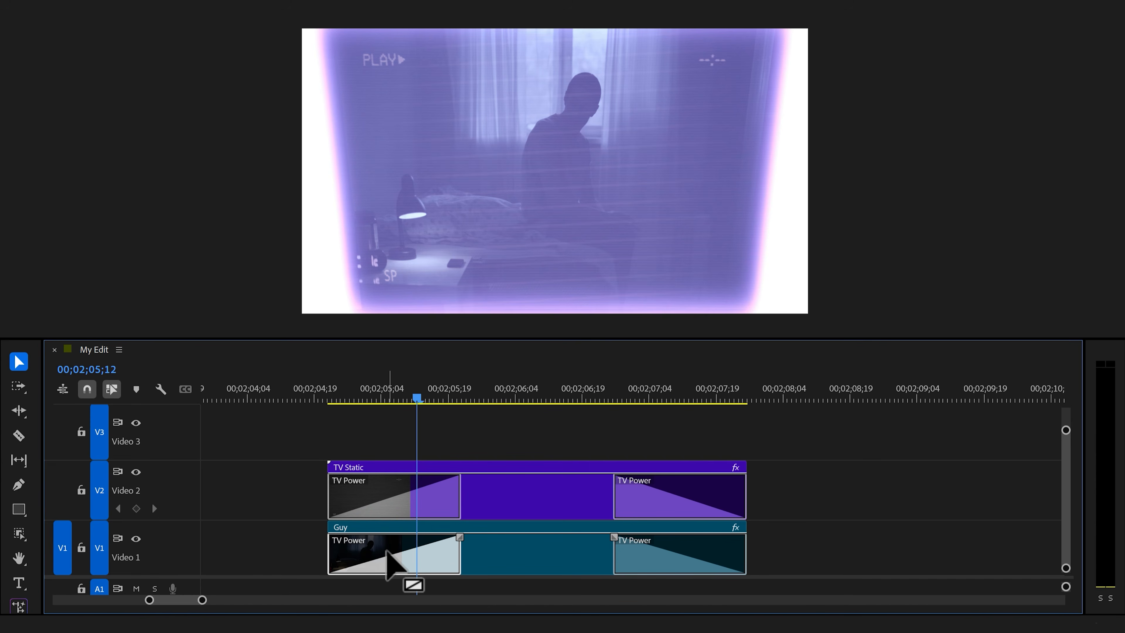
- Paste the randomized TV Power transition over TV Static's opening transition and the closing transitions of both clips
{"action": "left_click", "coordinate": [390, 501]}
{"action": "key", "text": "ctrl+v"}
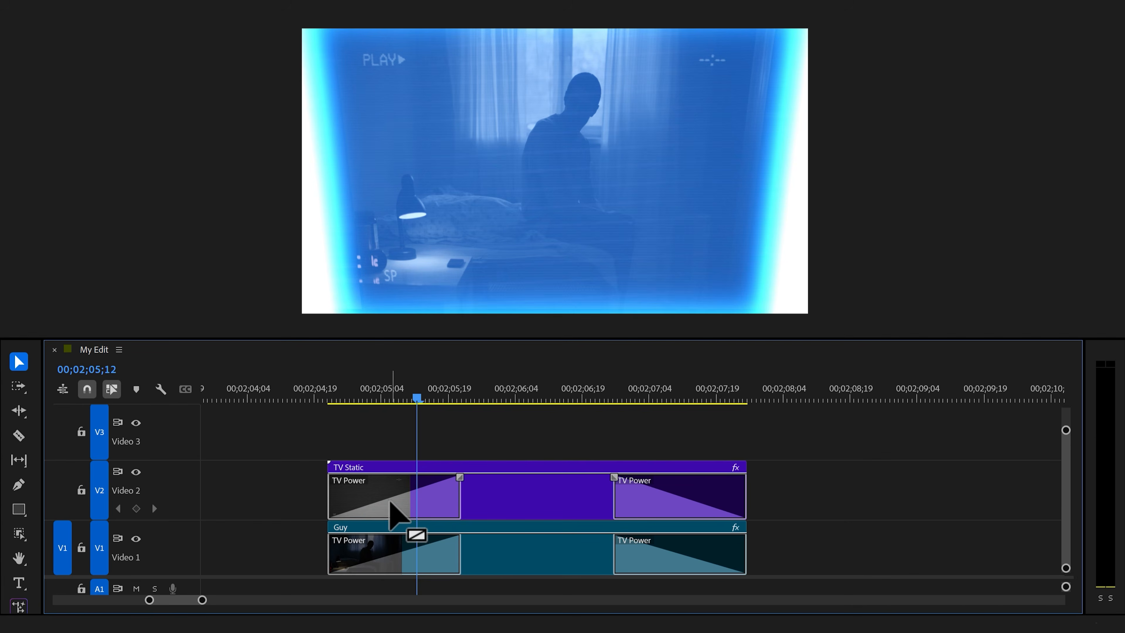
{"action": "left_click", "coordinate": [666, 498]}
{"action": "left_click", "coordinate": [669, 550]}
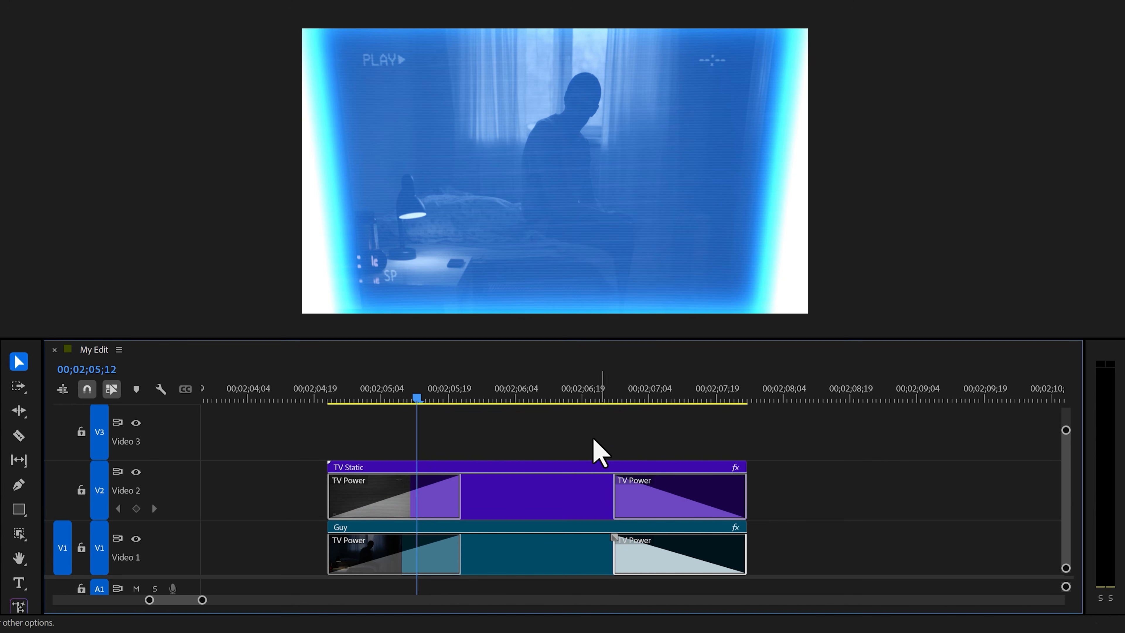
- Nest the TV Static and Guy clips together as a sequence named "TV Media"
{"action": "left_click_drag", "start_coordinate": [438, 412], "coordinate": [523, 401]}
{"action": "left_click_drag", "start_coordinate": [628, 424], "coordinate": [520, 560]}
{"action": "right_click", "coordinate": [565, 502]}
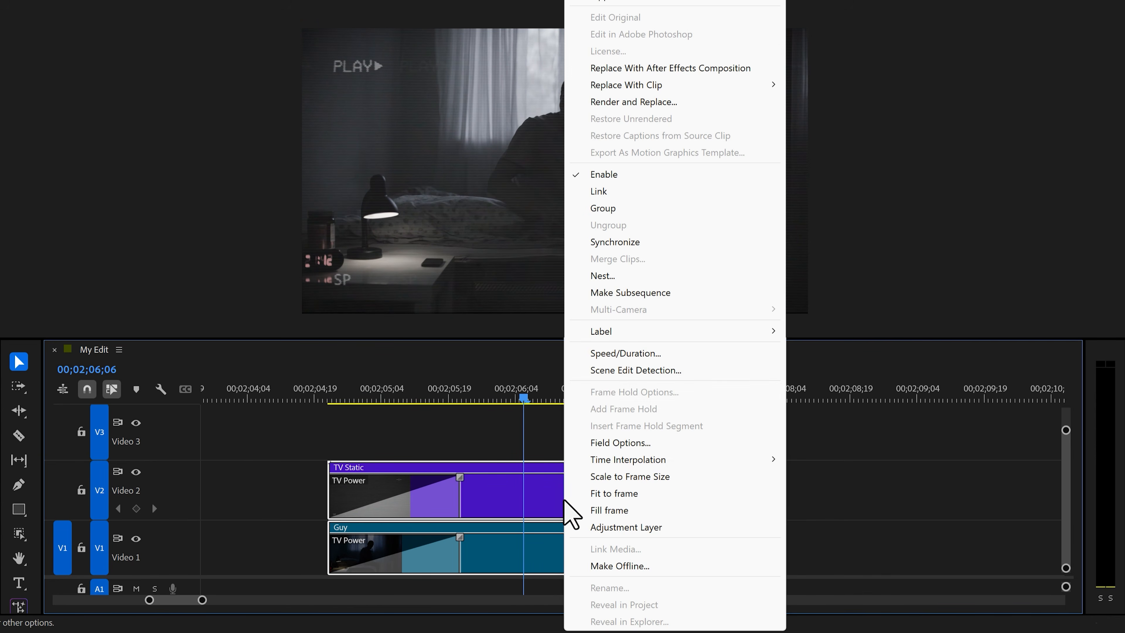
{"action": "left_click", "coordinate": [601, 277]}
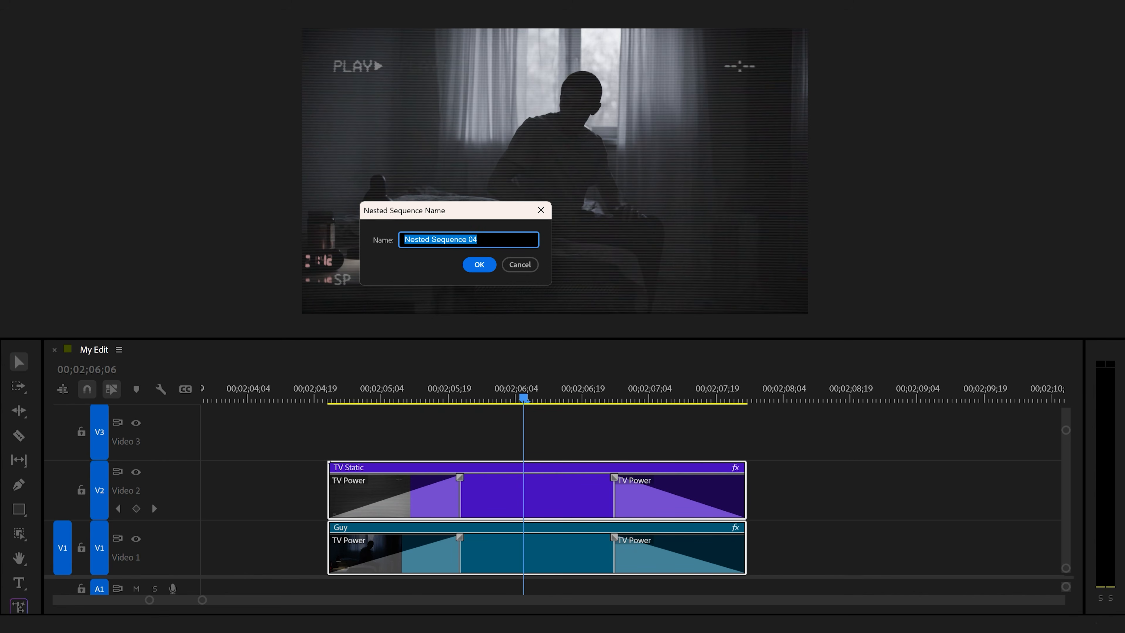
{"action": "type", "text": "TV Media"}
{"action": "left_click", "coordinate": [479, 265]}
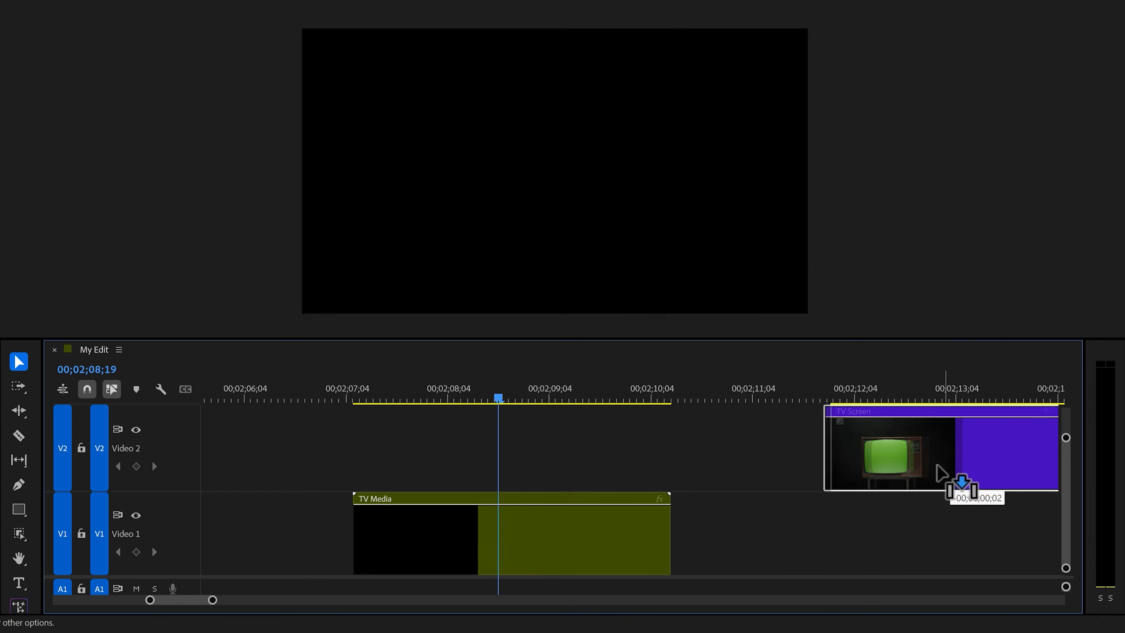
- Move the TV Screen clip on Video 2 so it sits above the TV Media clip
{"action": "left_click_drag", "start_coordinate": [942, 470], "coordinate": [403, 449]}
{"action": "scroll", "coordinate": [435, 453], "scroll_direction": "up", "scroll_amount": 3}
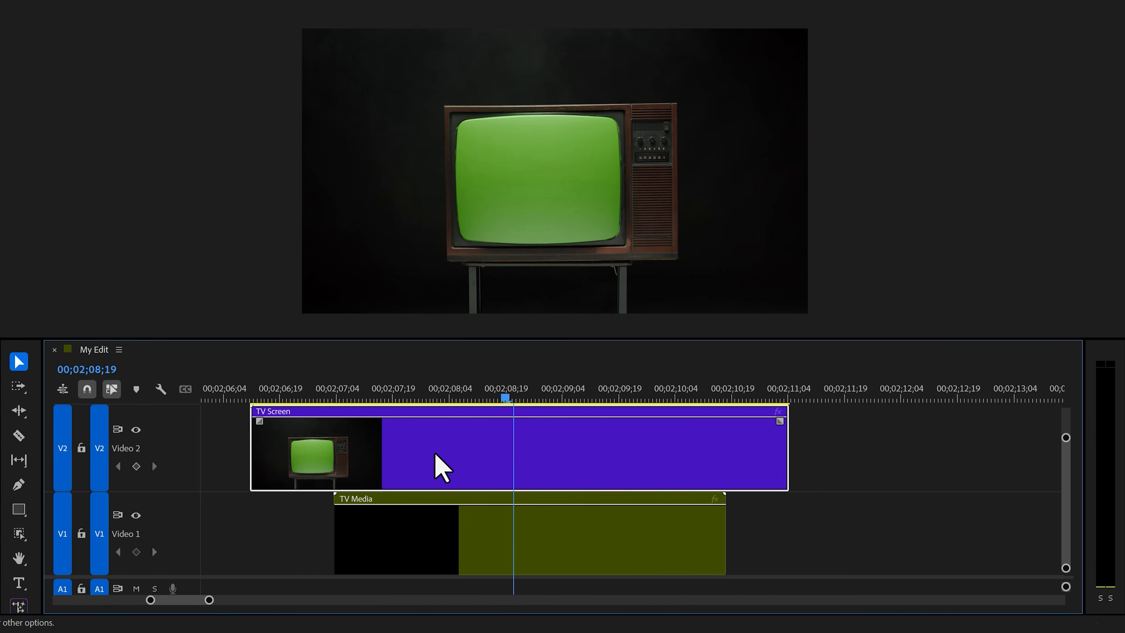
{"action": "scroll", "coordinate": [548, 442], "scroll_direction": "left", "scroll_amount": 1}
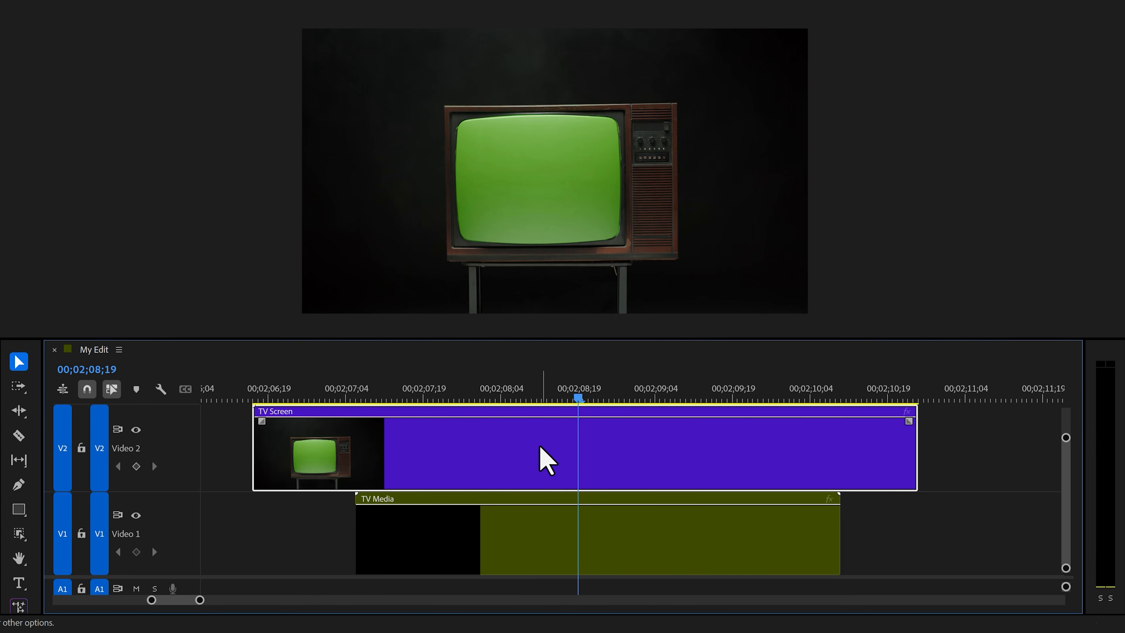
- Apply the Ultra Key effect to the TV Screen clip and sample the green television screen as the key color
{"action": "left_click", "coordinate": [146, 375]}
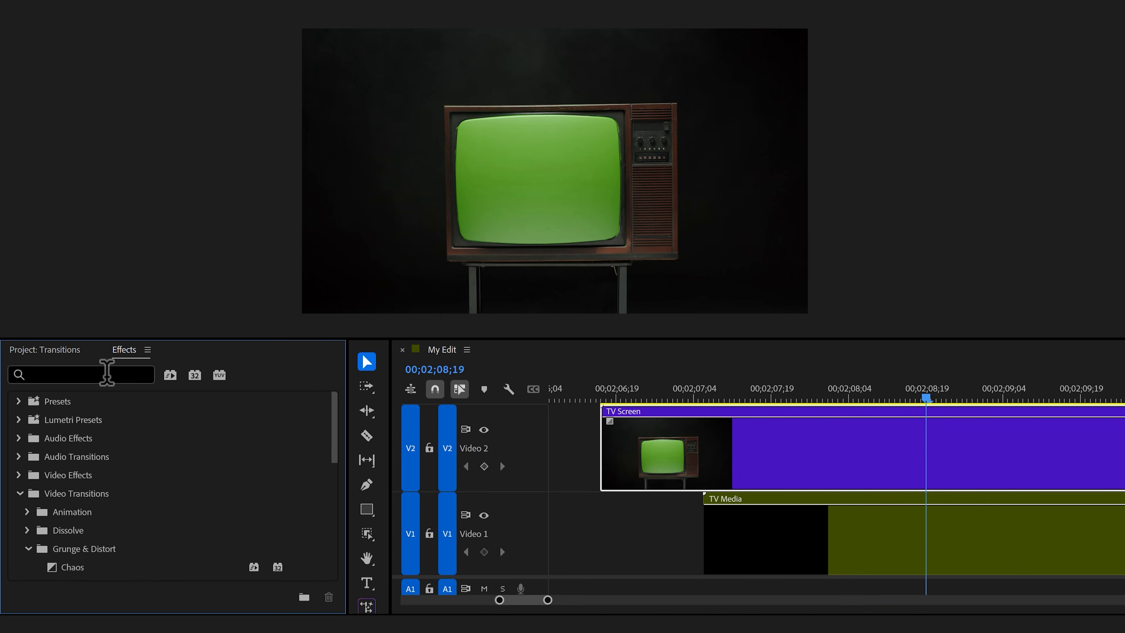
{"action": "type", "text": "Ultra Key"}
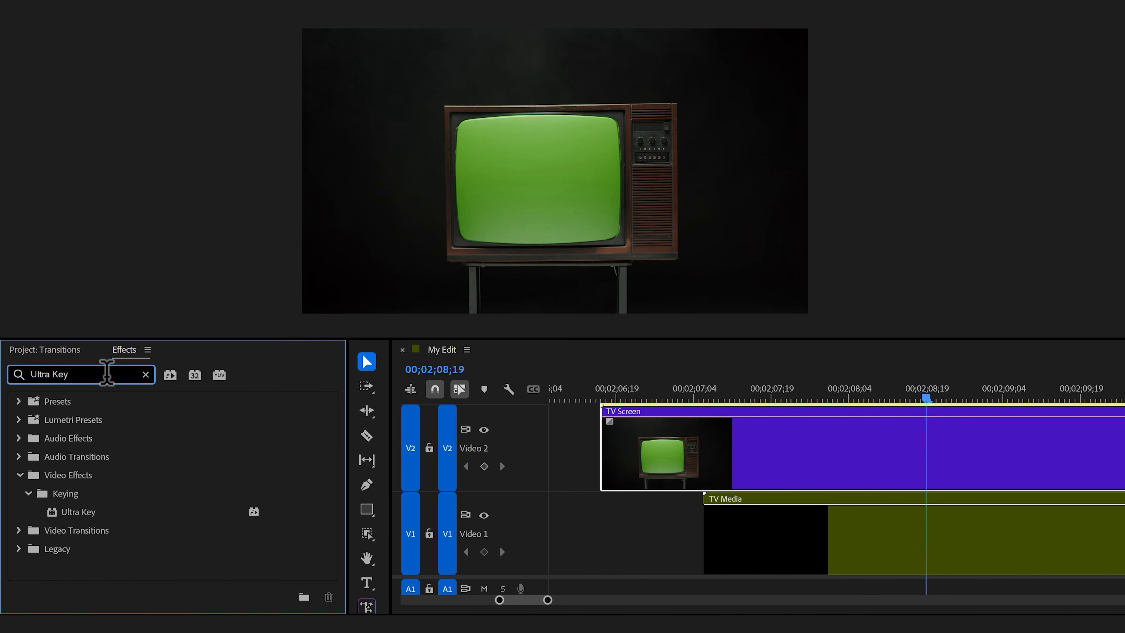
{"action": "left_click_drag", "start_coordinate": [80, 512], "coordinate": [615, 432]}
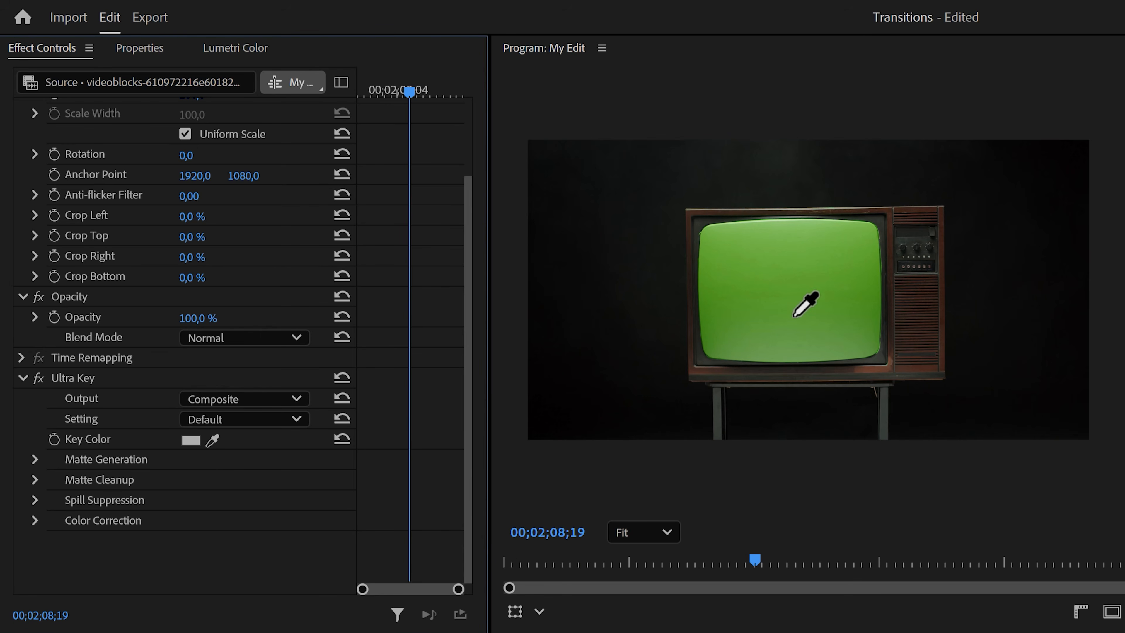
{"action": "left_click", "coordinate": [812, 303]}
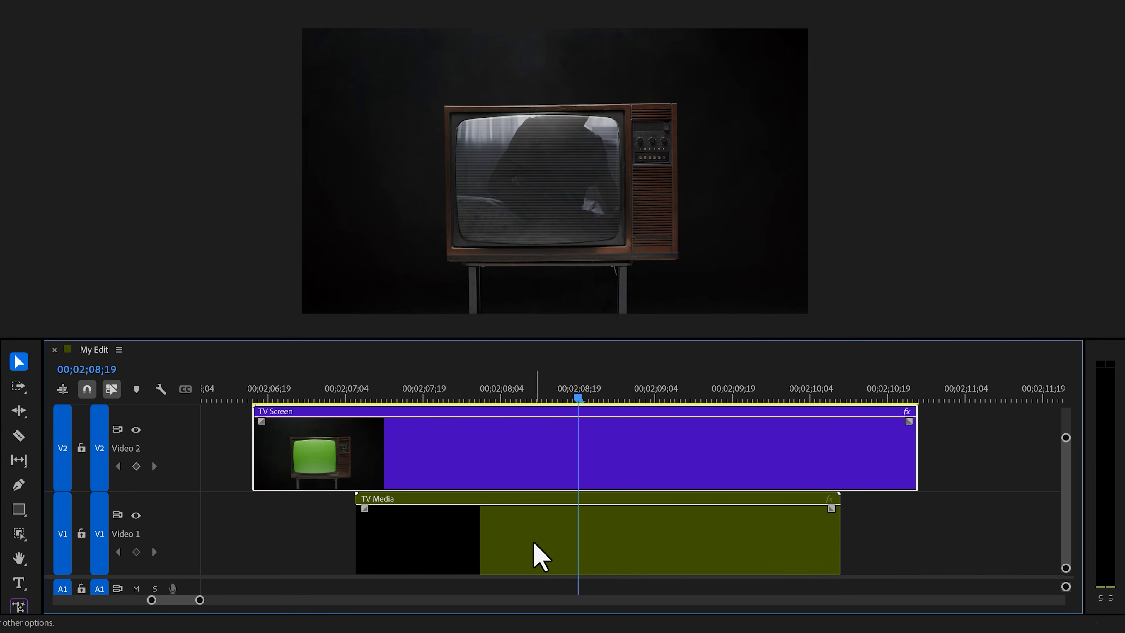
- Scale the TV Media clip to about 48.8% and reposition it so the footage fits inside the television screen
{"action": "left_click", "coordinate": [527, 547]}
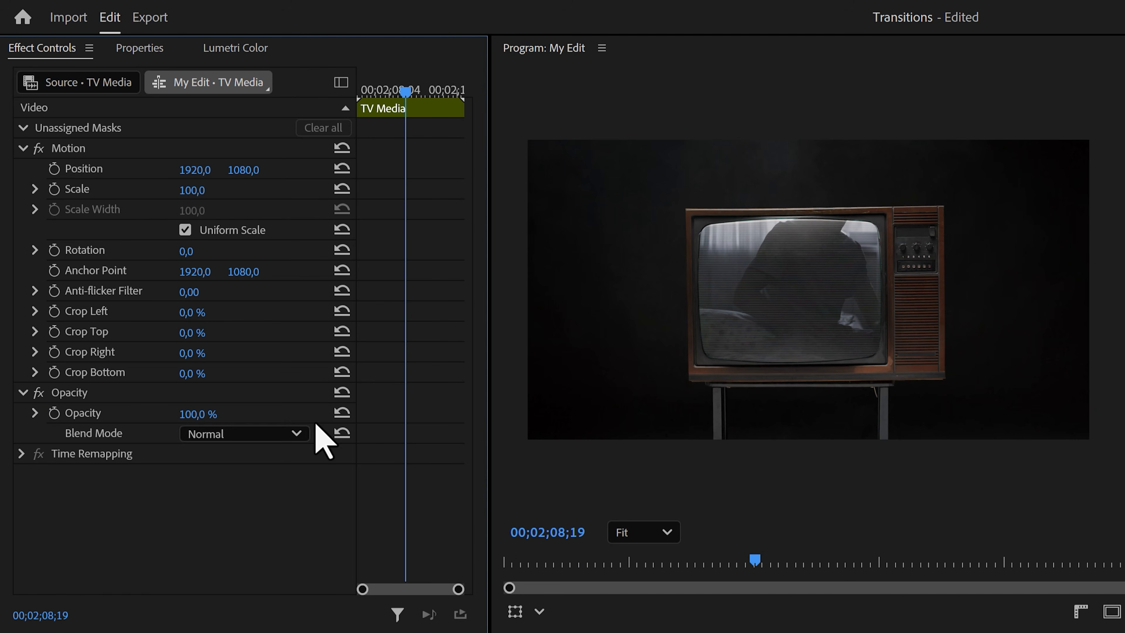
{"action": "left_click", "coordinate": [134, 151]}
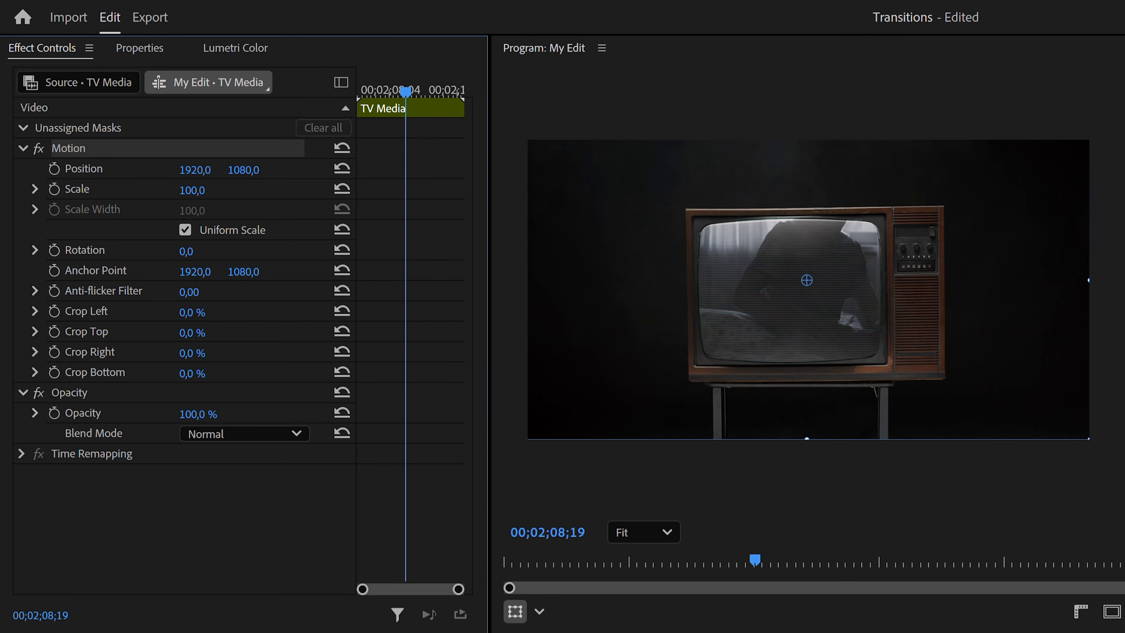
{"action": "left_click_drag", "start_coordinate": [528, 281], "coordinate": [718, 314]}
{"action": "left_click_drag", "start_coordinate": [791, 227], "coordinate": [791, 214]}
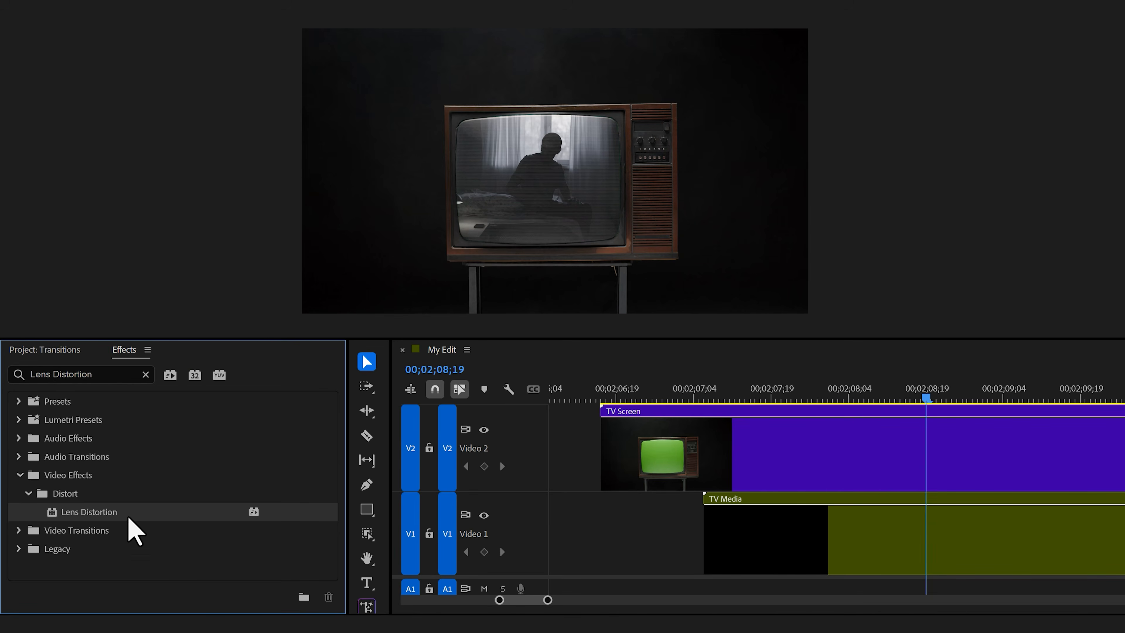
- Apply the Lens Distortion effect to the TV Media clip and set its Curvature to 47
{"action": "left_click_drag", "start_coordinate": [129, 518], "coordinate": [594, 538]}
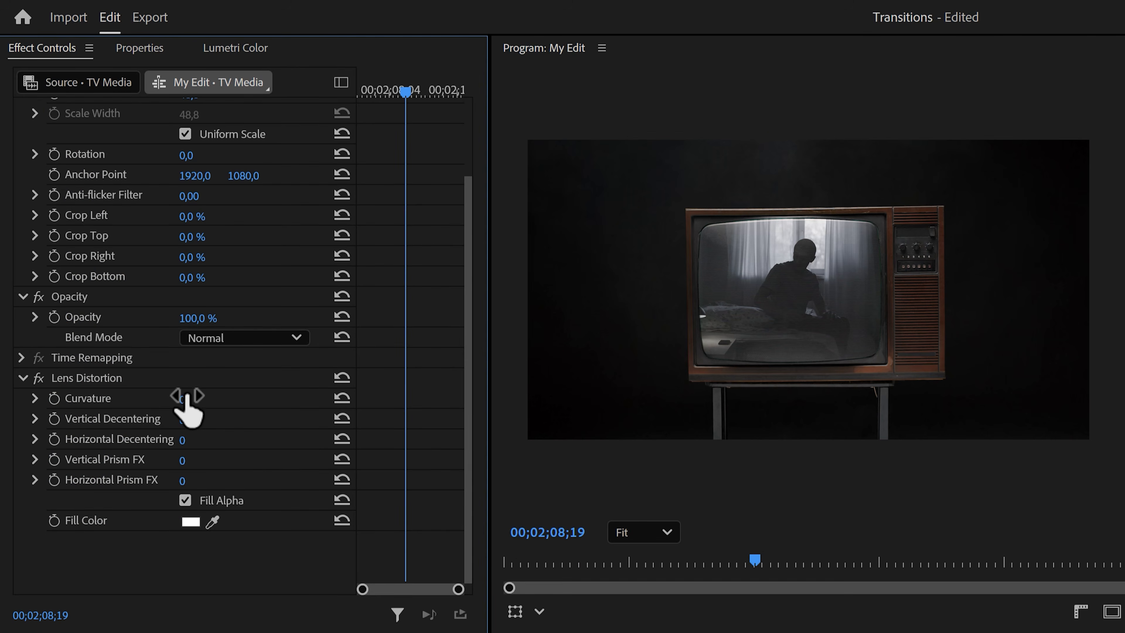
{"action": "left_click_drag", "start_coordinate": [186, 399], "coordinate": [230, 399]}
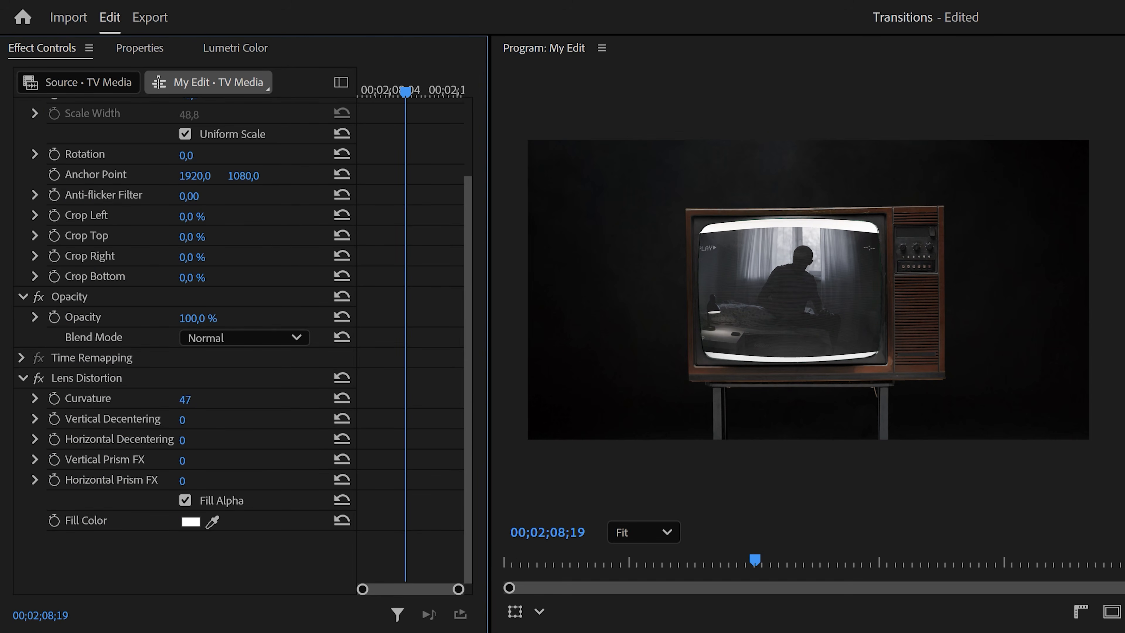
{"action": "scroll", "coordinate": [477, 364], "scroll_direction": "up", "scroll_amount": 4}
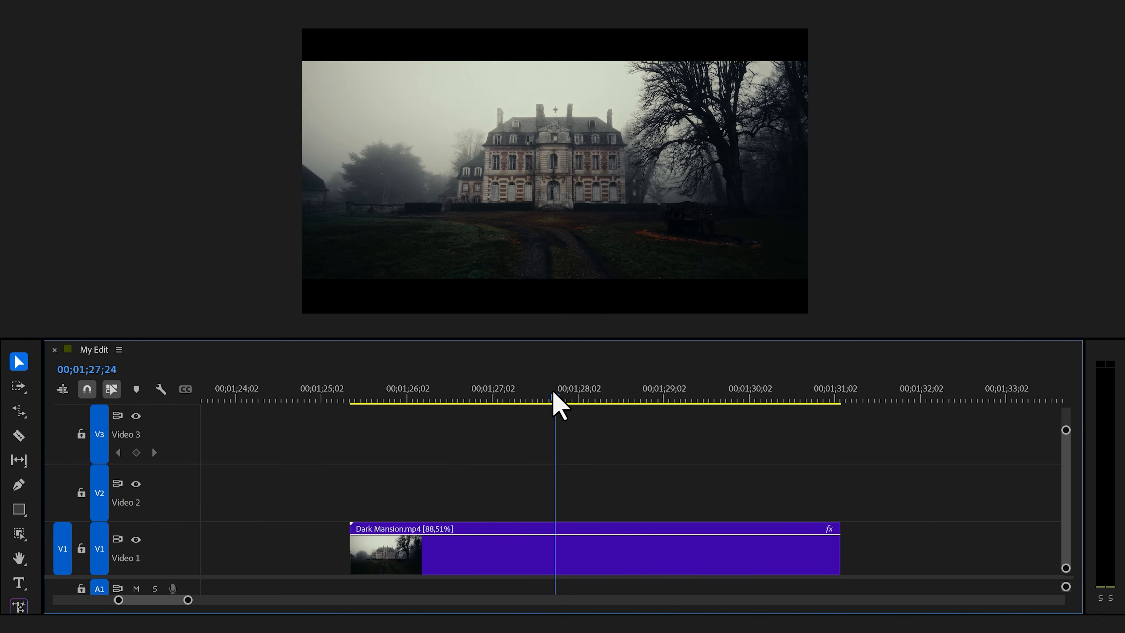
- Show safe margins and add a "DARK MANSION" title over the mansion clip at 00;01;26;09
{"action": "left_click_drag", "start_coordinate": [554, 394], "coordinate": [428, 396]}
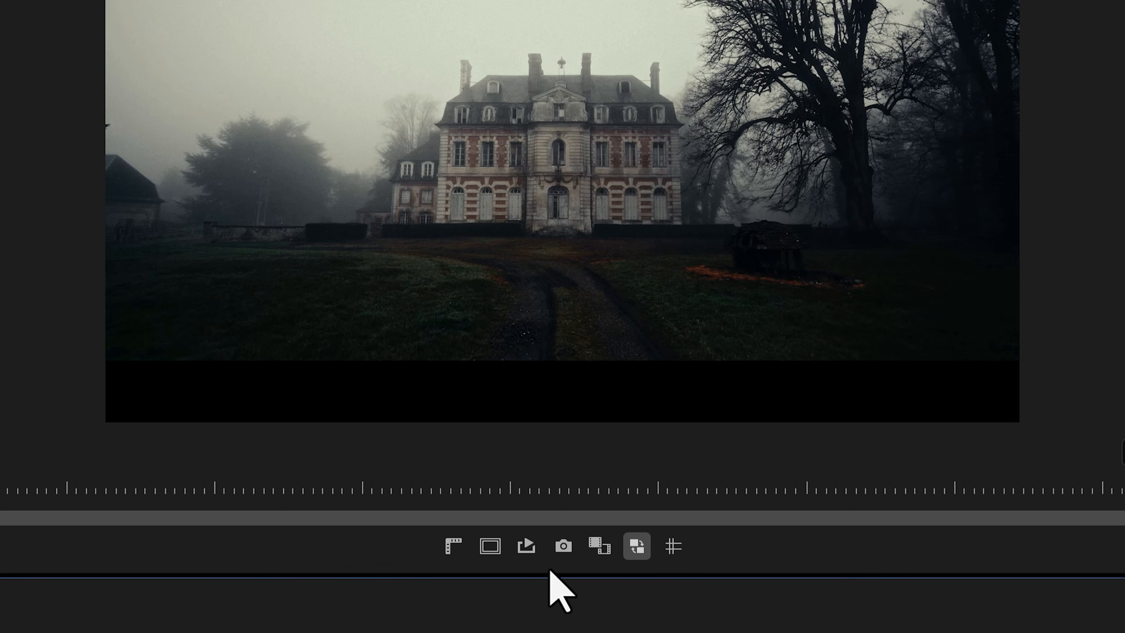
{"action": "left_click", "coordinate": [499, 559]}
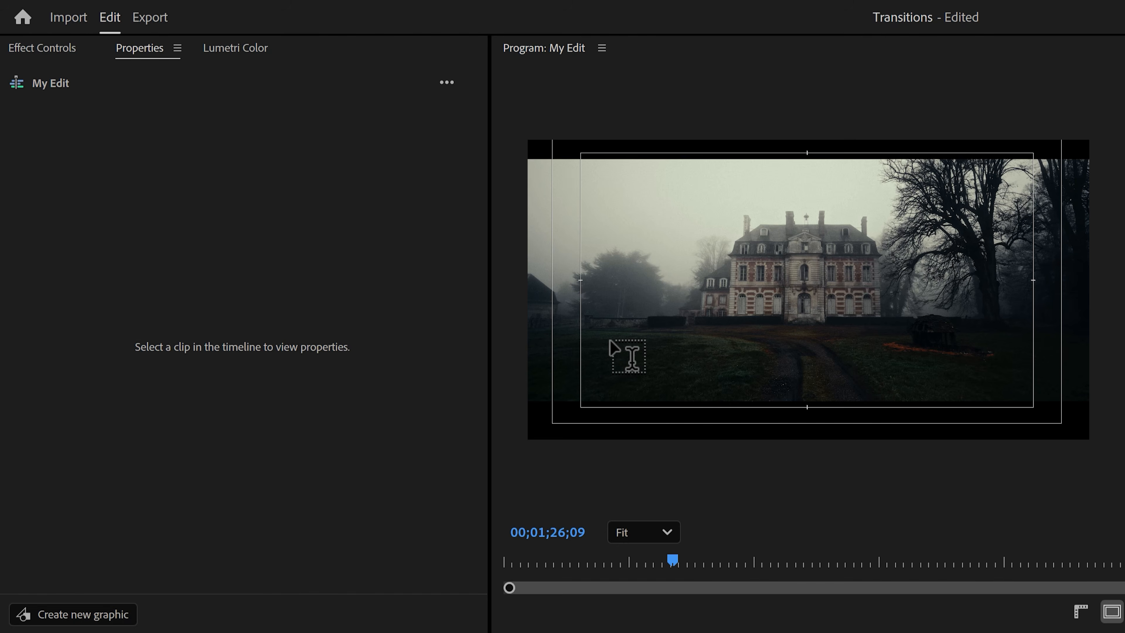
{"action": "left_click", "coordinate": [610, 342]}
{"action": "type", "text": "DARK MANSION"}
- Change the whole DARK MANSION title to the Filson Pro Thin Italic font style
{"action": "key", "text": "ctrl+a"}
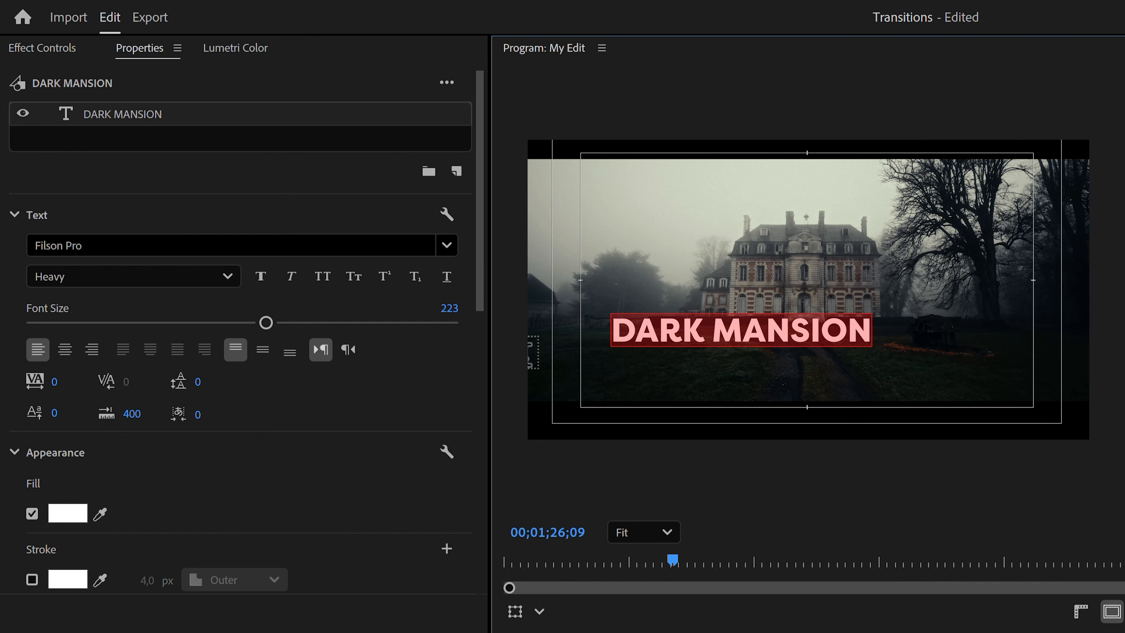
{"action": "left_click", "coordinate": [457, 247]}
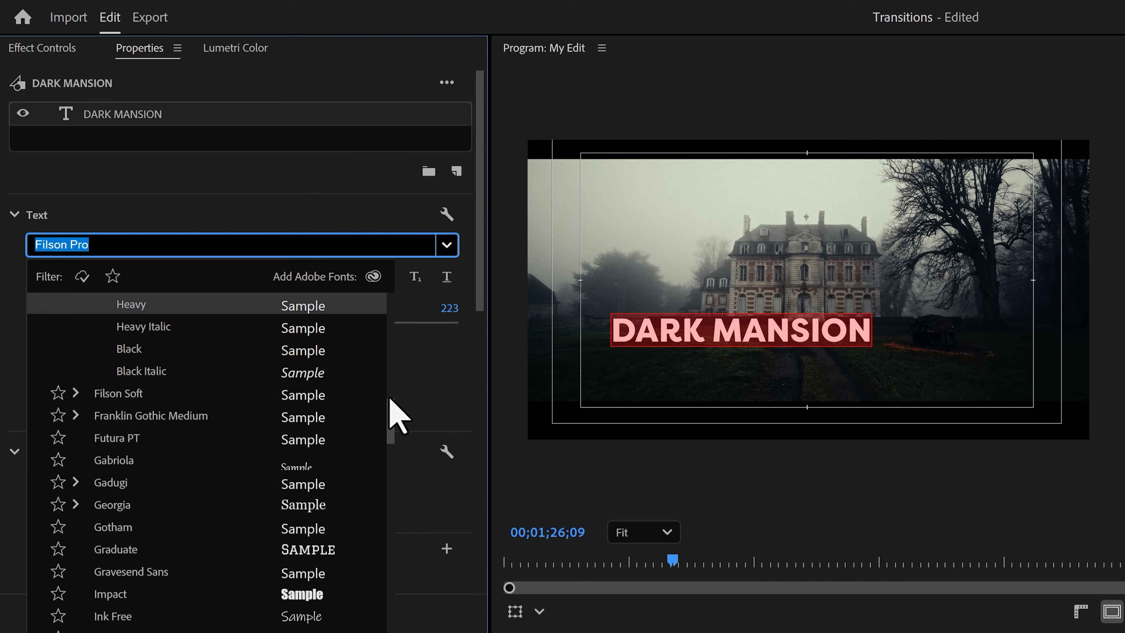
{"action": "scroll", "coordinate": [391, 385], "scroll_direction": "up", "scroll_amount": 5}
{"action": "left_click", "coordinate": [314, 378]}
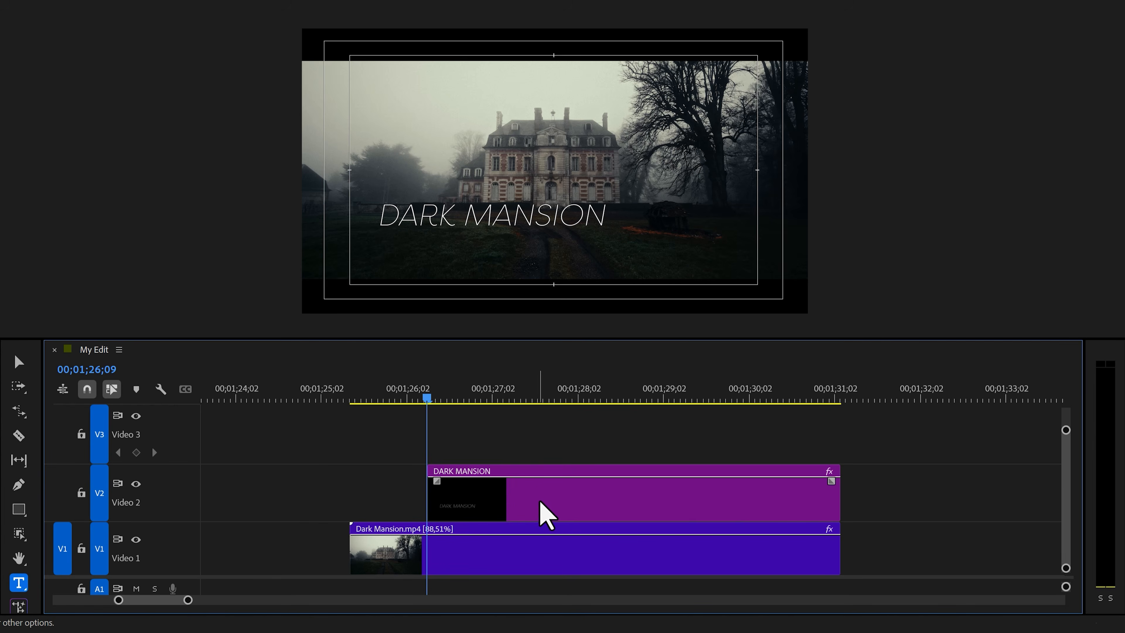
- Duplicate the DARK MANSION title clip onto Video 3 and move the copy's text below the original
{"action": "left_click_drag", "start_coordinate": [545, 514], "coordinate": [546, 457]}
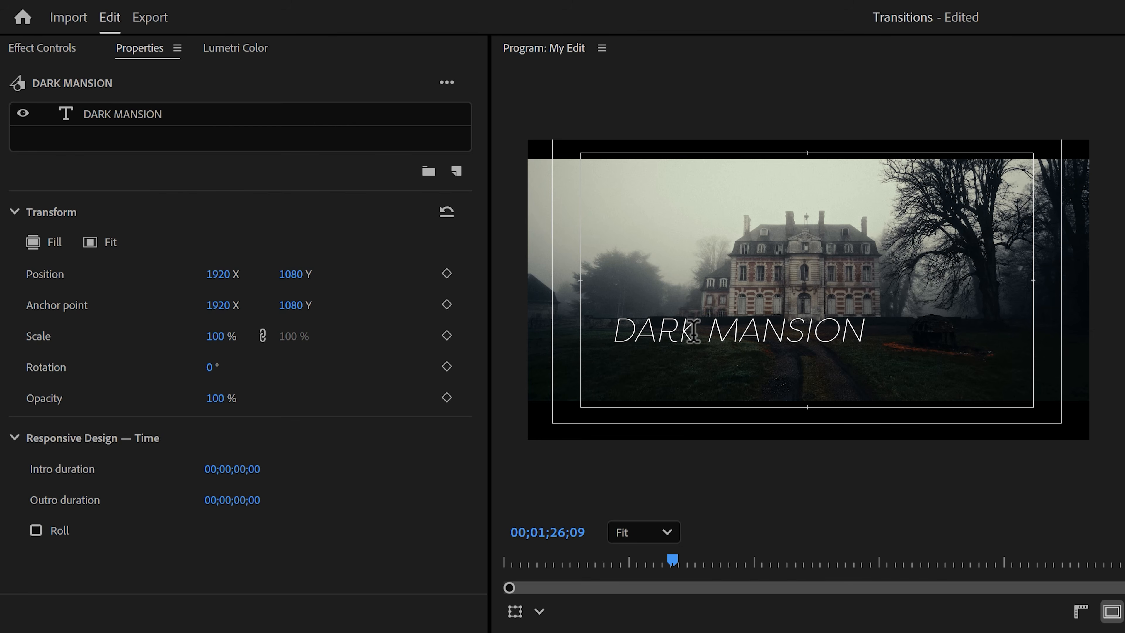
{"action": "key", "text": "v"}
{"action": "left_click", "coordinate": [691, 332]}
{"action": "left_click_drag", "start_coordinate": [691, 329], "coordinate": [691, 374]}
- Replace the copied title's text with the person's name in capitals and set it in a heavy upright font style
{"action": "double_click", "coordinate": [675, 370]}
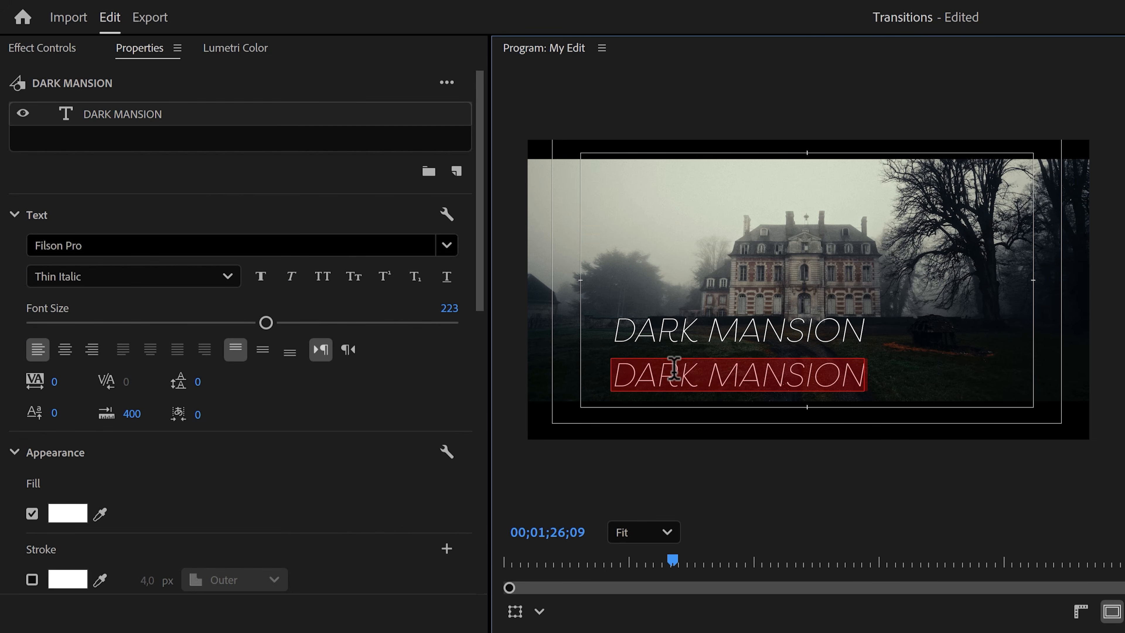
{"action": "type", "text": "TYMO"}
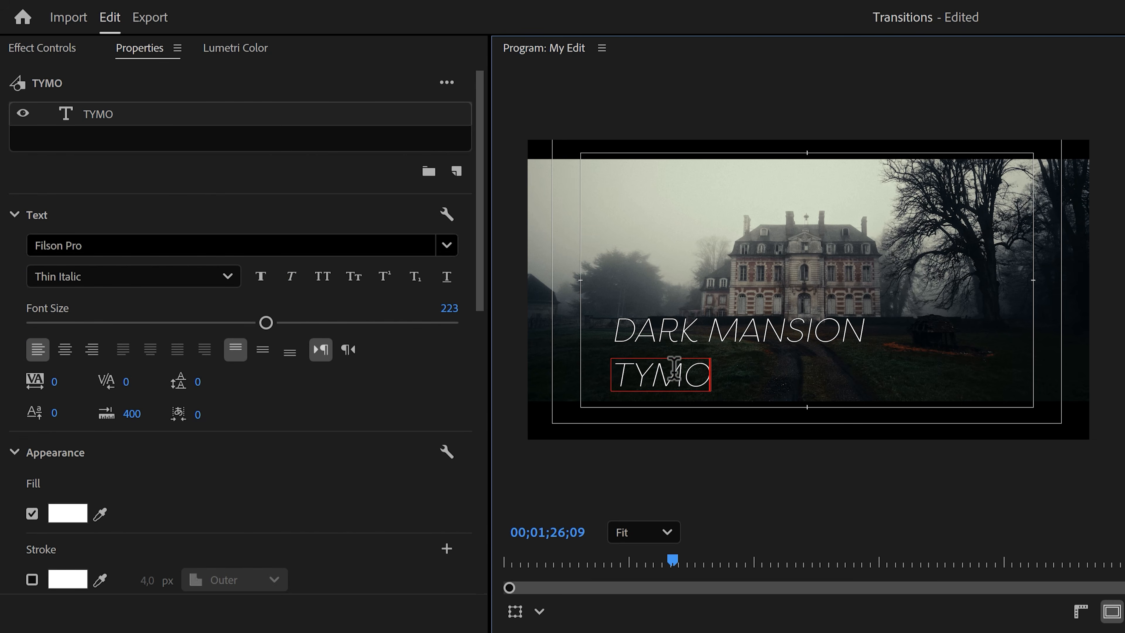
{"action": "double_click", "coordinate": [674, 370]}
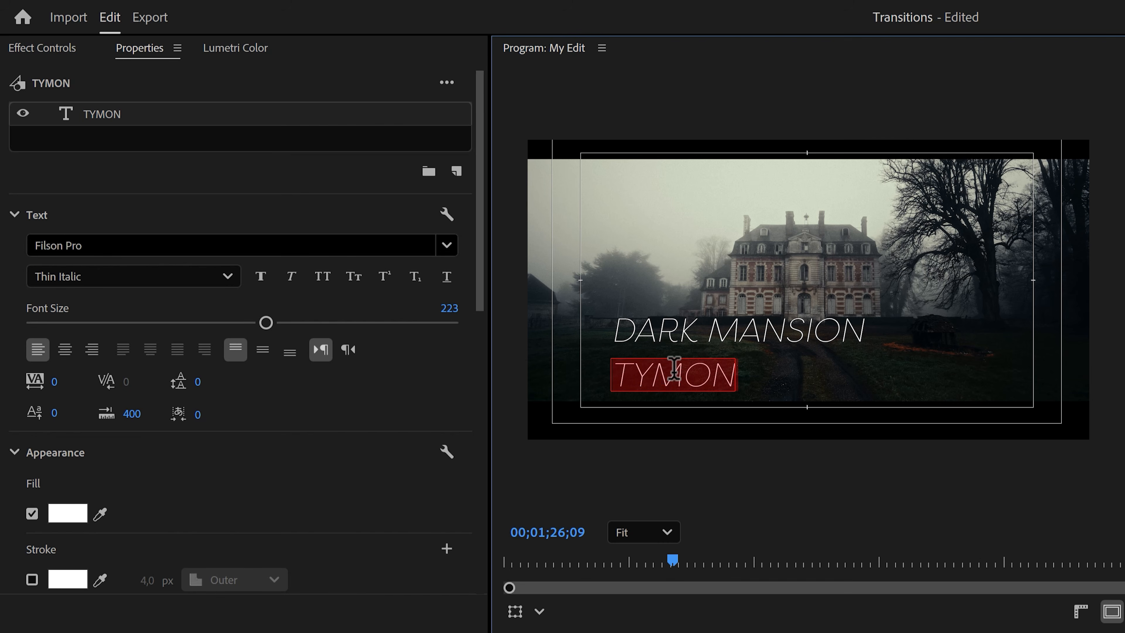
{"action": "left_click", "coordinate": [447, 245]}
{"action": "scroll", "coordinate": [392, 388], "scroll_direction": "down", "scroll_amount": 2}
{"action": "left_click", "coordinate": [134, 513]}
- Shrink both titles and stack them closely together against the lower-left corner of the inner safe margin
{"action": "left_click", "coordinate": [558, 464]}
{"action": "left_click_drag", "start_coordinate": [736, 358], "coordinate": [647, 360]}
{"action": "left_click_drag", "start_coordinate": [726, 337], "coordinate": [645, 382]}
{"action": "left_click", "coordinate": [723, 386]}
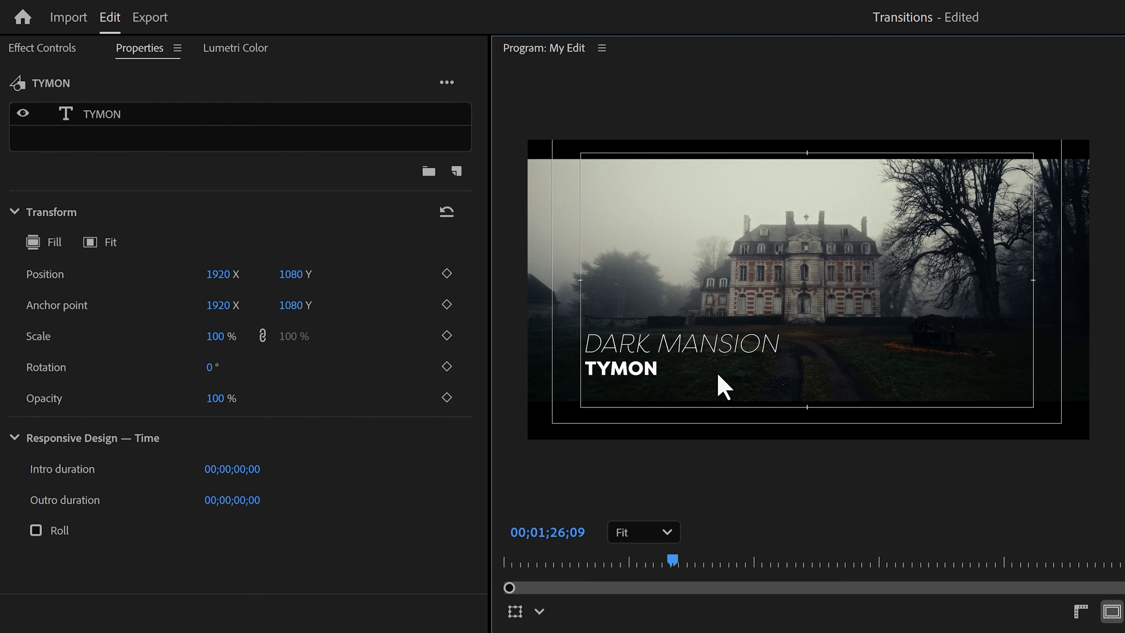
{"action": "mouse_move", "coordinate": [360, 419]}
{"action": "left_mouse_down"}
{"action": "mouse_move", "coordinate": [430, 485]}
{"action": "mouse_move", "coordinate": [368, 423]}
{"action": "left_mouse_up"}
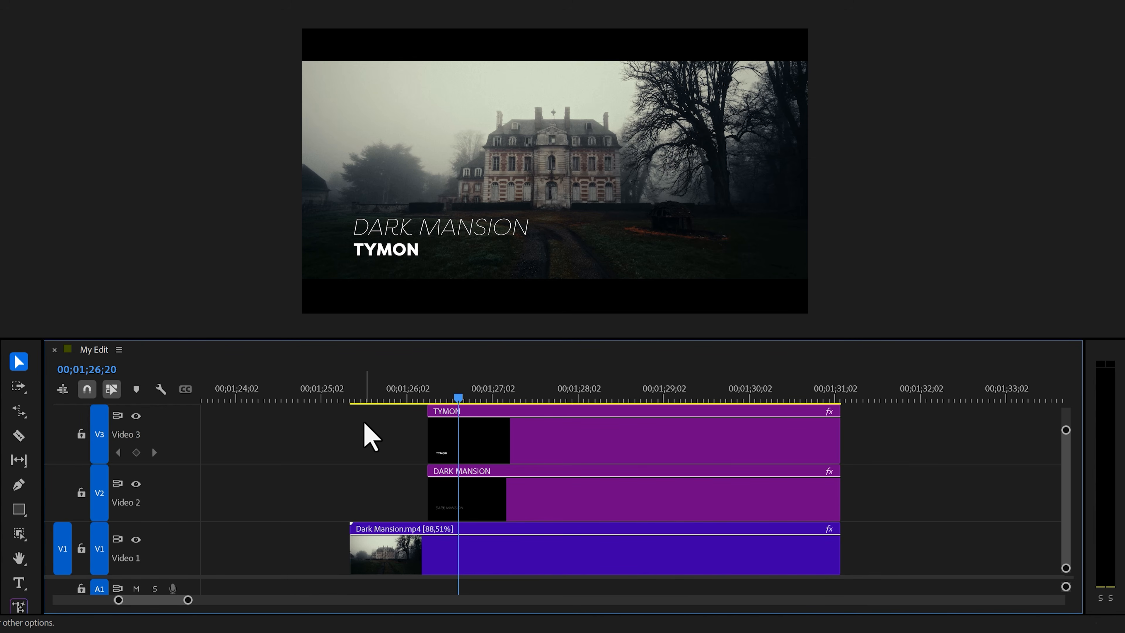
- Find the Fold Motion transition and apply it to the start of the DARK MANSION title clip
{"action": "key", "text": "shift+7"}
{"action": "left_click", "coordinate": [123, 375]}
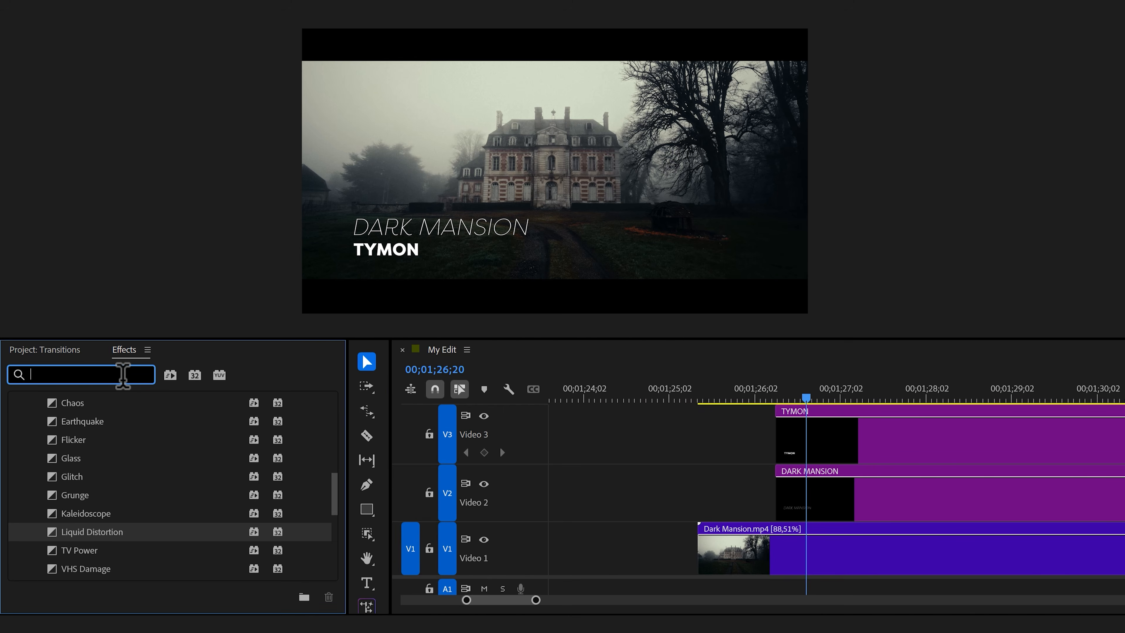
{"action": "type", "text": "Fold"}
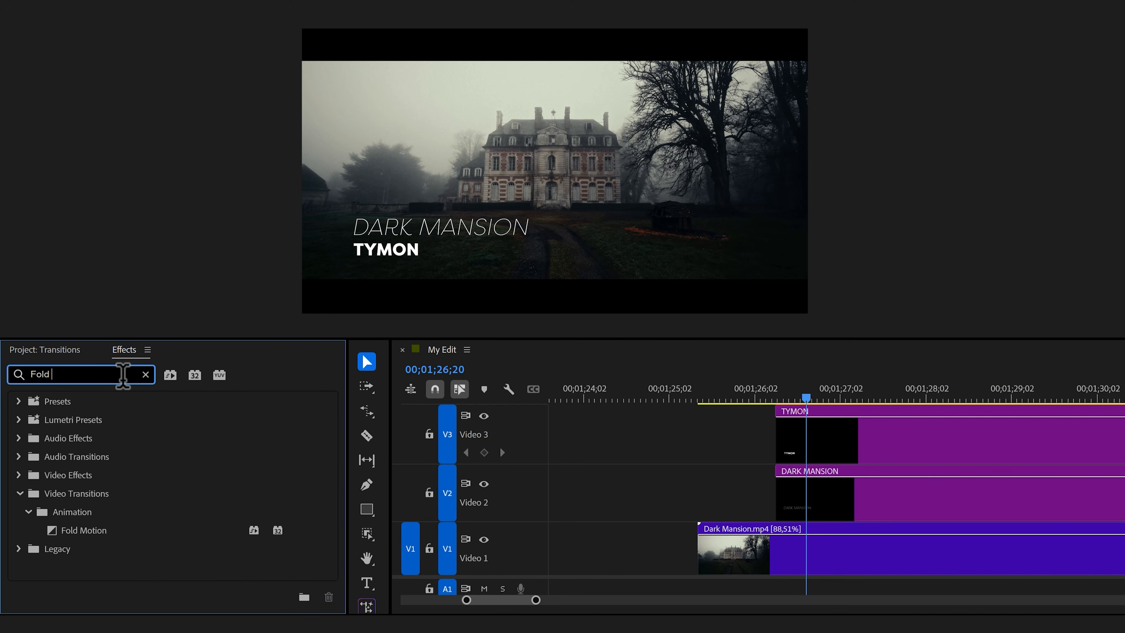
{"action": "left_click", "coordinate": [97, 534]}
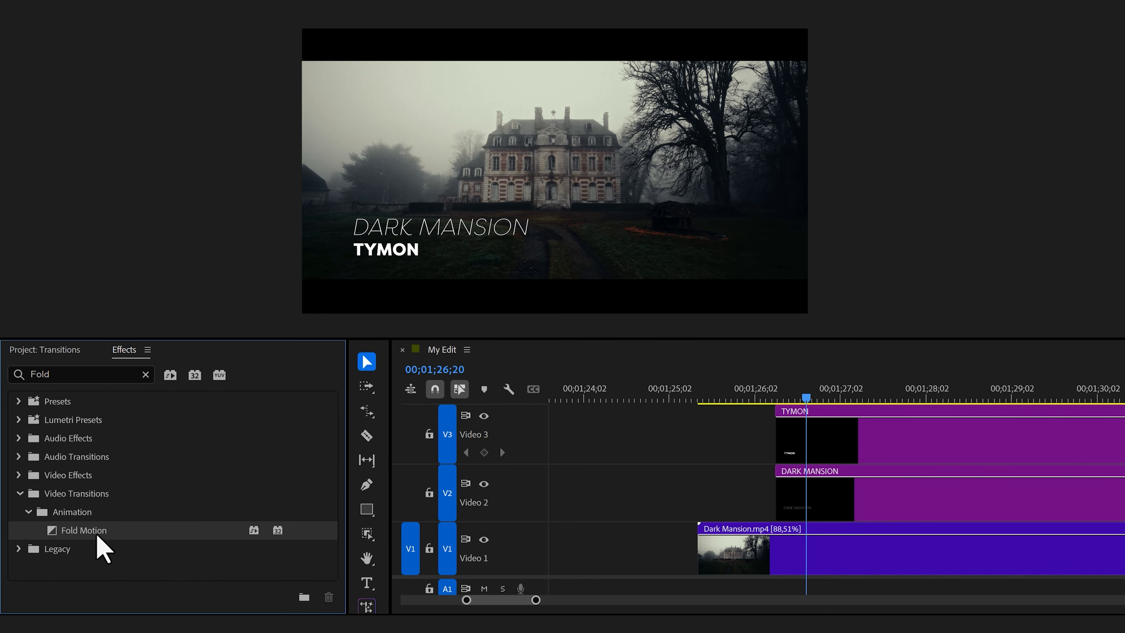
{"action": "left_click_drag", "start_coordinate": [97, 535], "coordinate": [786, 503]}
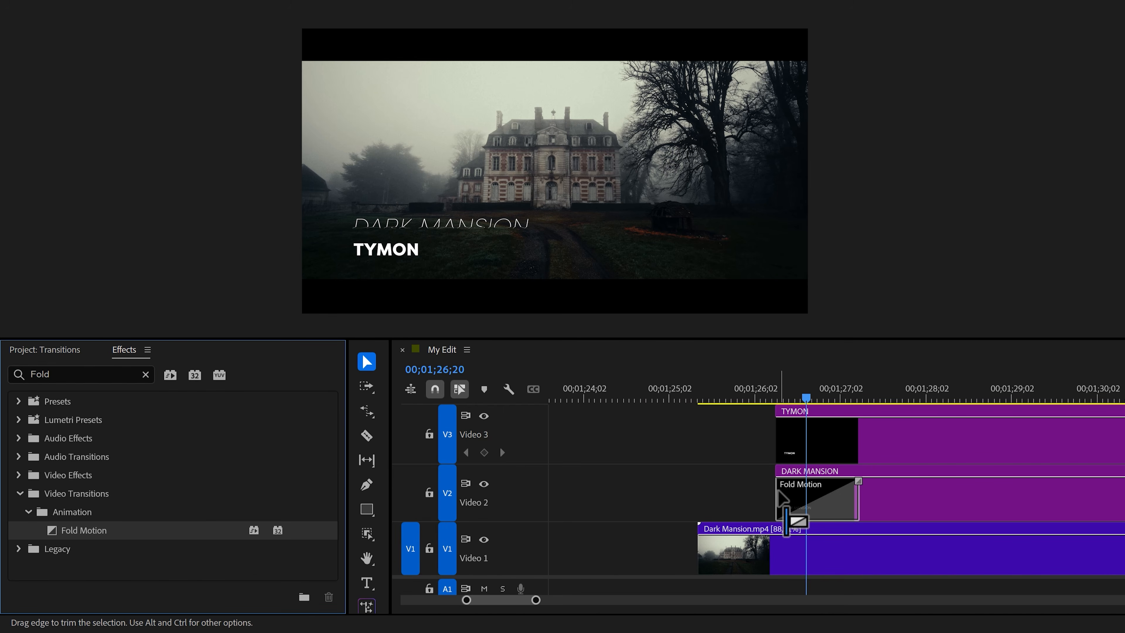
- Apply the Spring Motion transition to the start of the name title on Video 3 and preview both title animations
{"action": "left_click", "coordinate": [145, 375]}
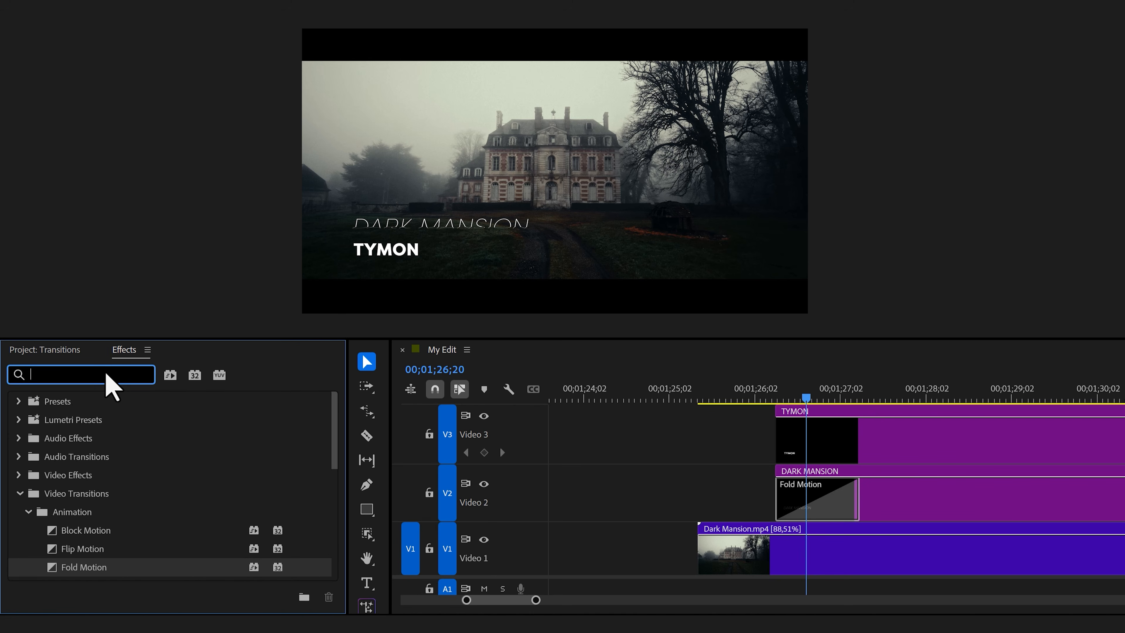
{"action": "type", "text": "Spring"}
{"action": "left_click_drag", "start_coordinate": [106, 530], "coordinate": [798, 441]}
{"action": "left_click", "coordinate": [722, 390]}
{"action": "key", "text": "space"}
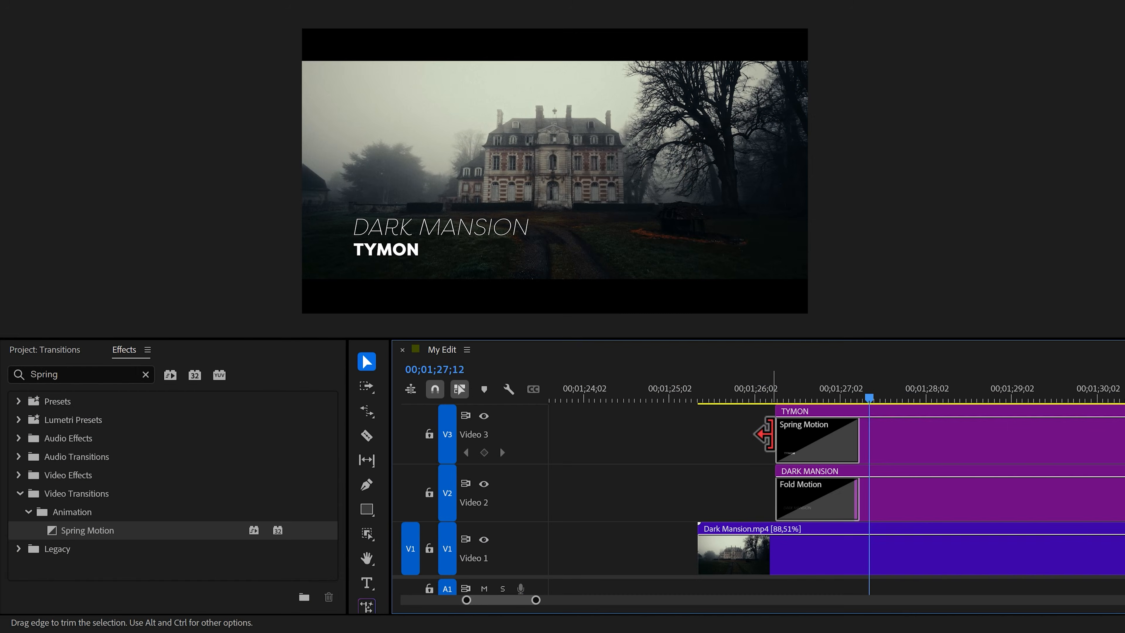
- Trim the start of the name title on Video 3 to about 00;01;27;05 and play back the staggered animation
{"action": "left_click_drag", "start_coordinate": [777, 435], "coordinate": [850, 436]}
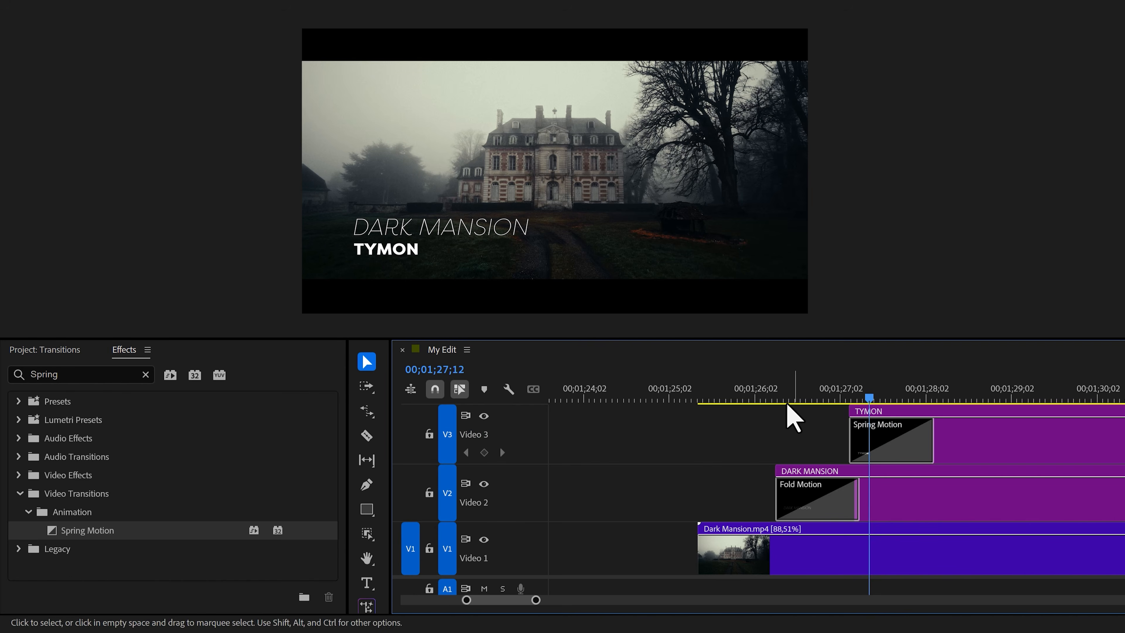
{"action": "left_click", "coordinate": [711, 400]}
{"action": "key", "text": "space"}
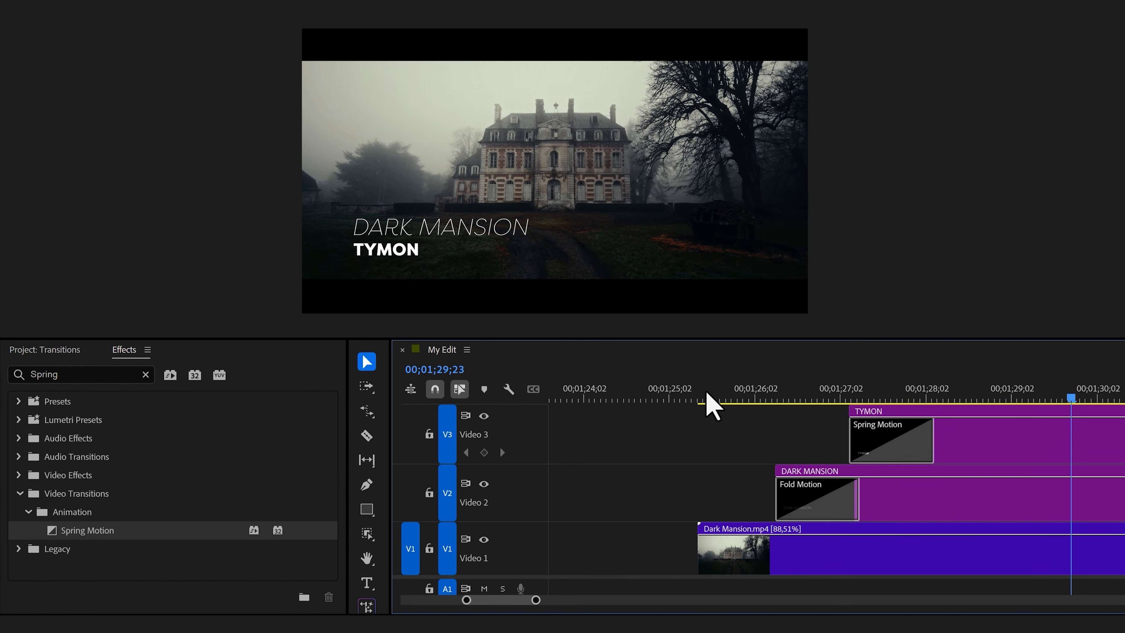
- Apply the Liquid Distortion transition to the ends of both title clips and scrub through the closing animation
{"action": "left_click", "coordinate": [137, 376]}
{"action": "type", "text": "Liquid"}
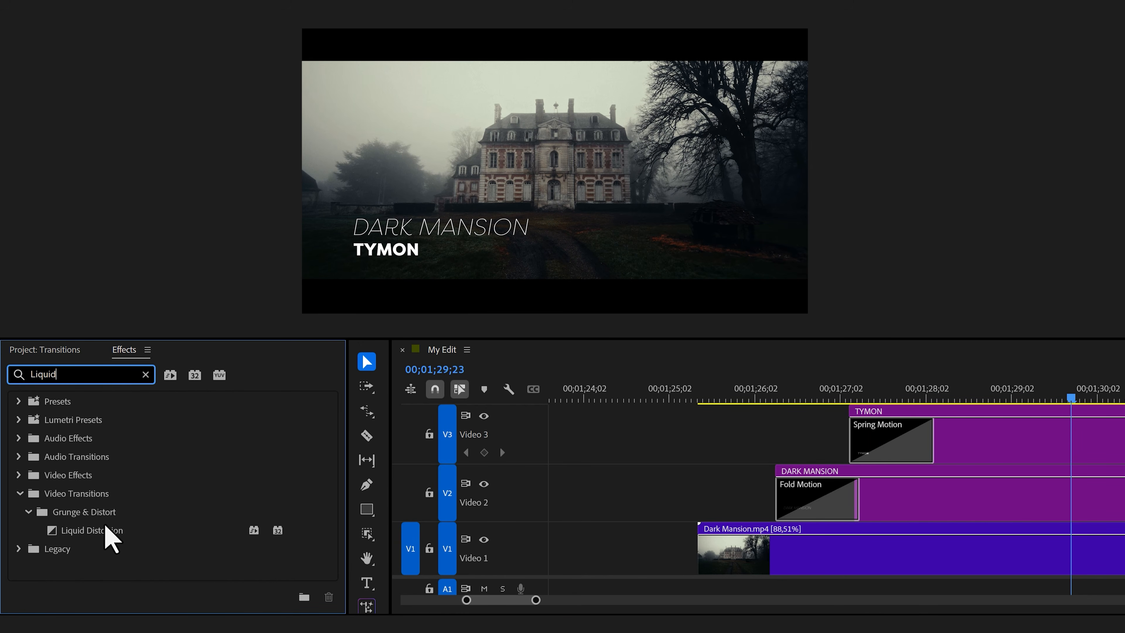
{"action": "left_click_drag", "start_coordinate": [109, 530], "coordinate": [401, 465]}
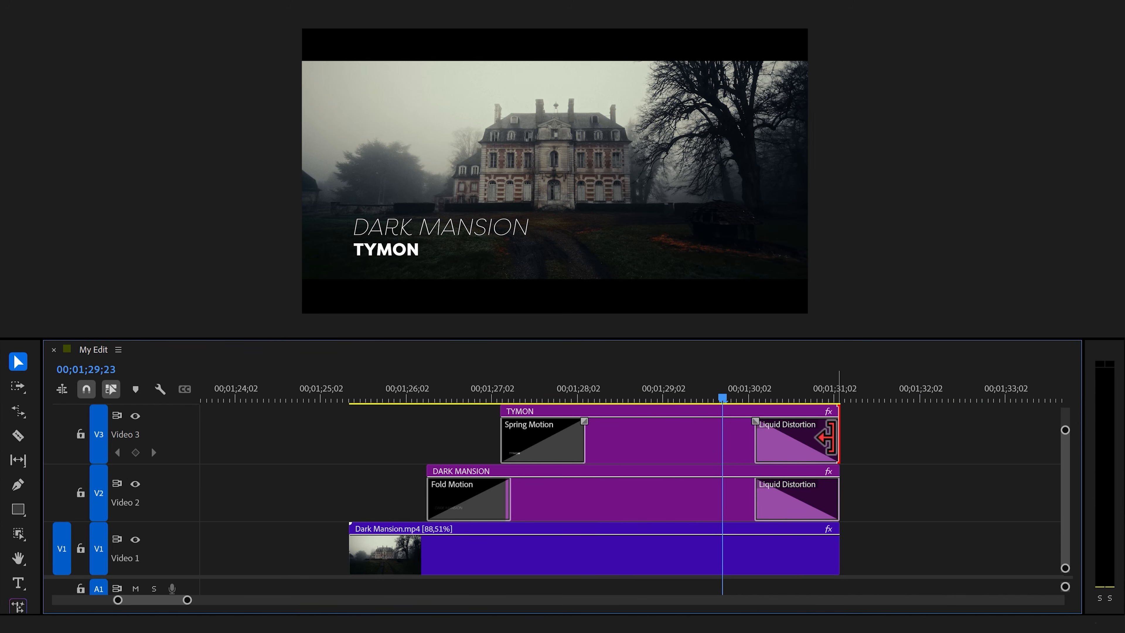
{"action": "left_click_drag", "start_coordinate": [727, 398], "coordinate": [811, 396]}
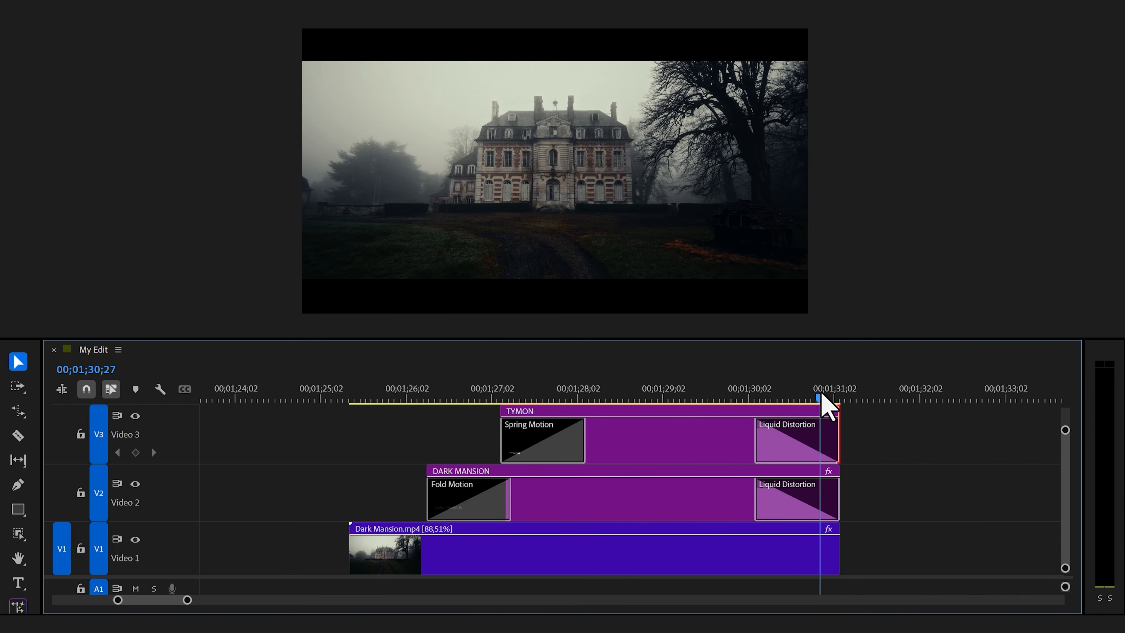